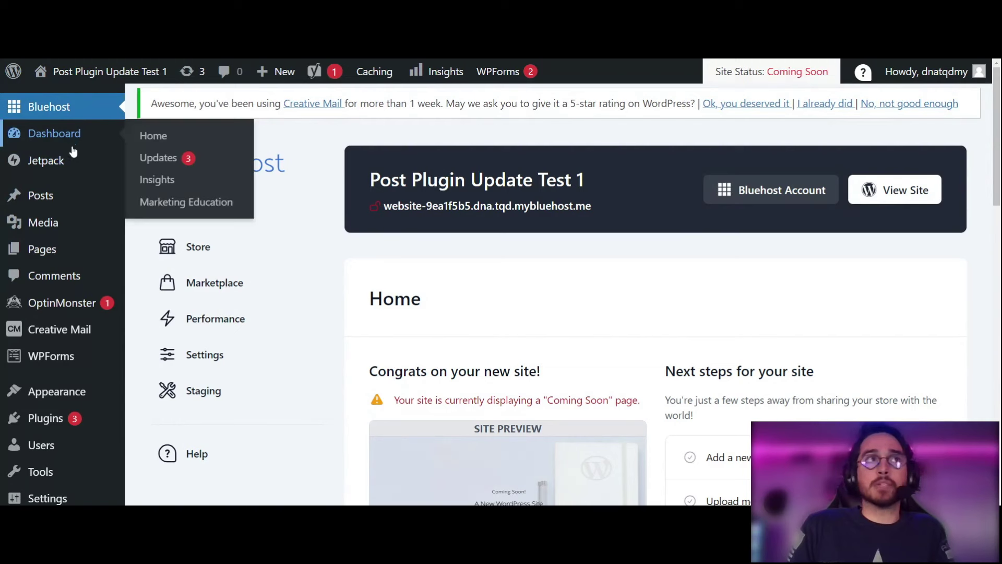
Create a new page and give it the title "New page for website"
{"action": "mouse_move", "coordinate": [63, 166]}
{"action": "mouse_move", "coordinate": [64, 226]}
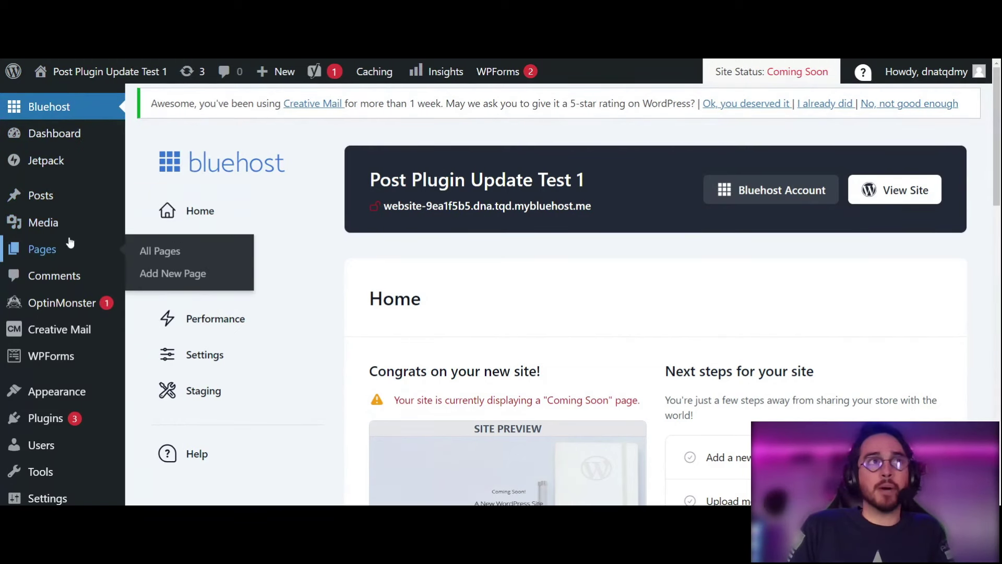
{"action": "mouse_move", "coordinate": [58, 200]}
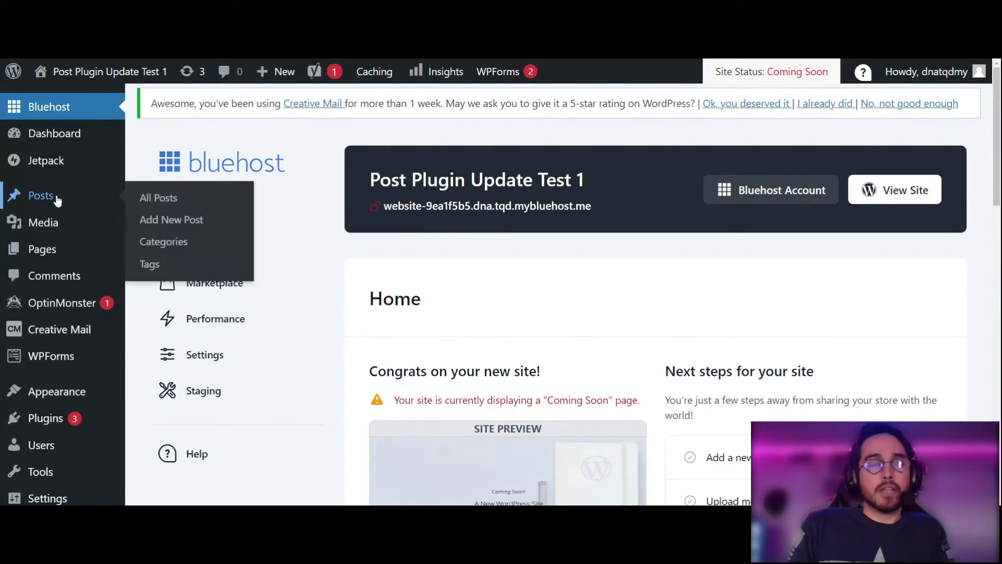
{"action": "mouse_move", "coordinate": [70, 261]}
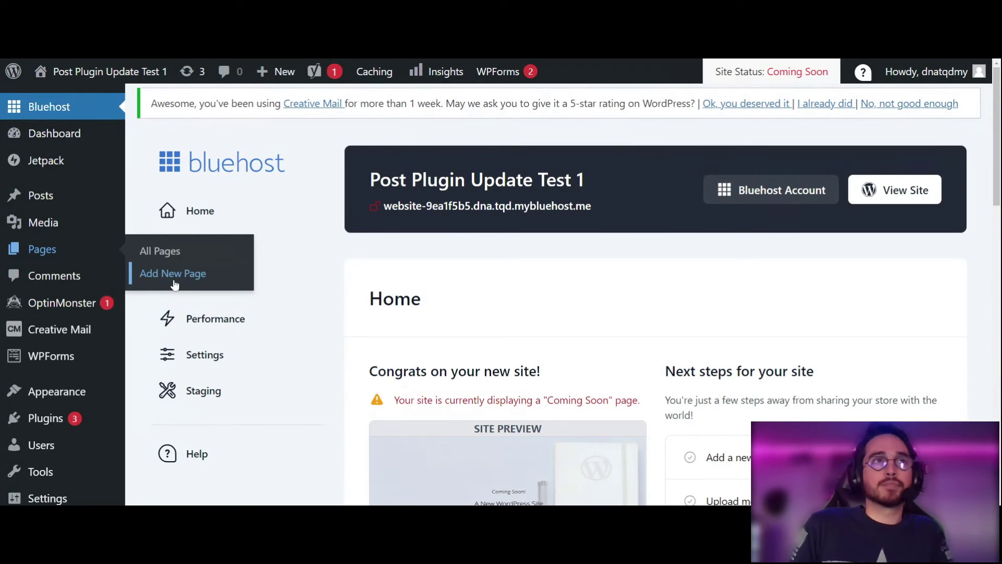
{"action": "left_click", "coordinate": [152, 280]}
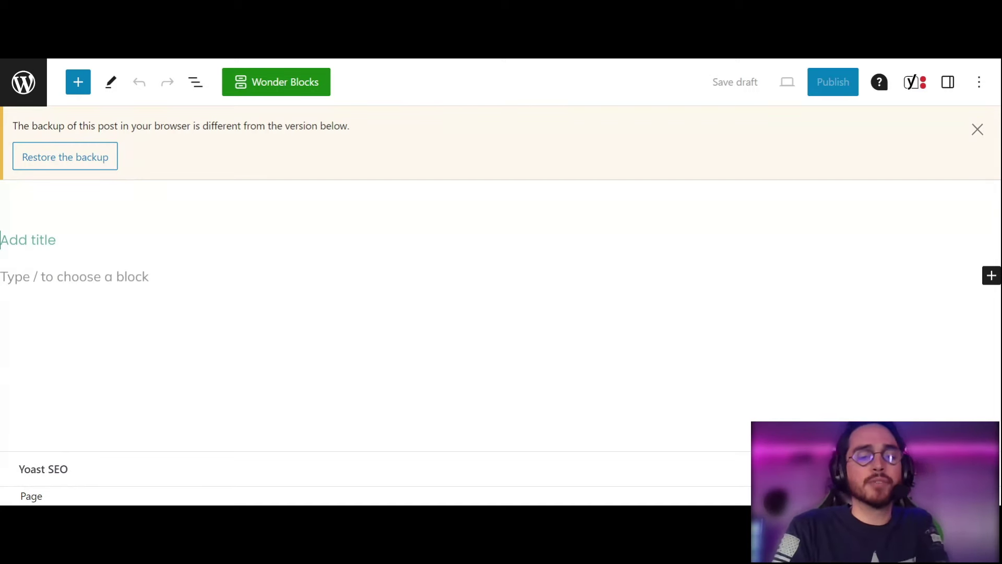
{"action": "type", "text": "New"}
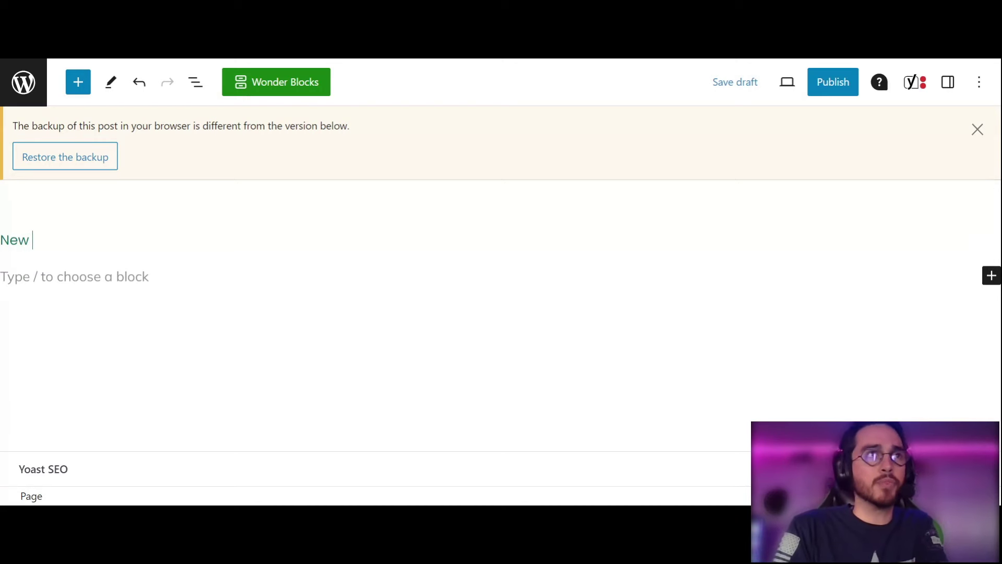
{"action": "type", "text": " pa"}
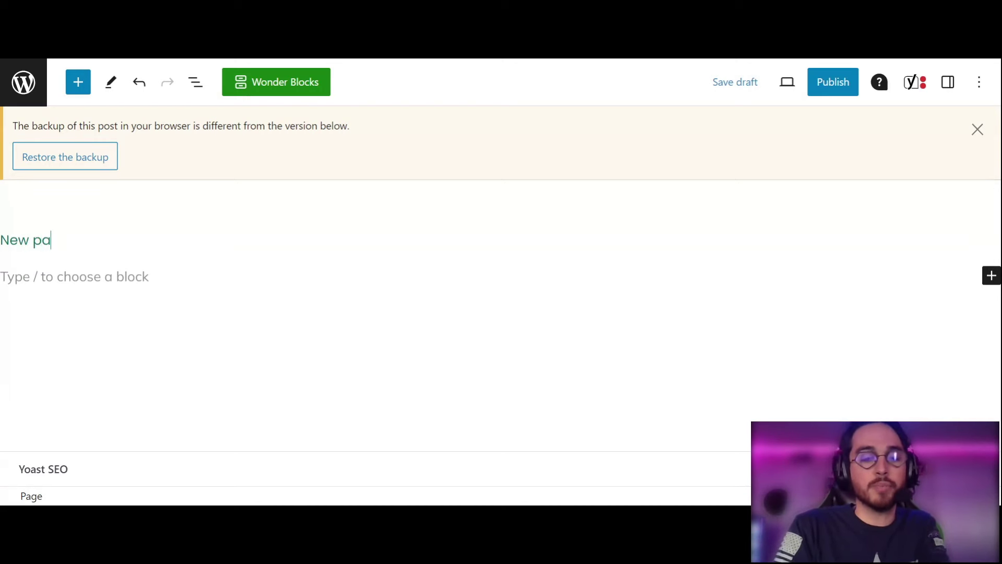
{"action": "type", "text": "ge for website"}
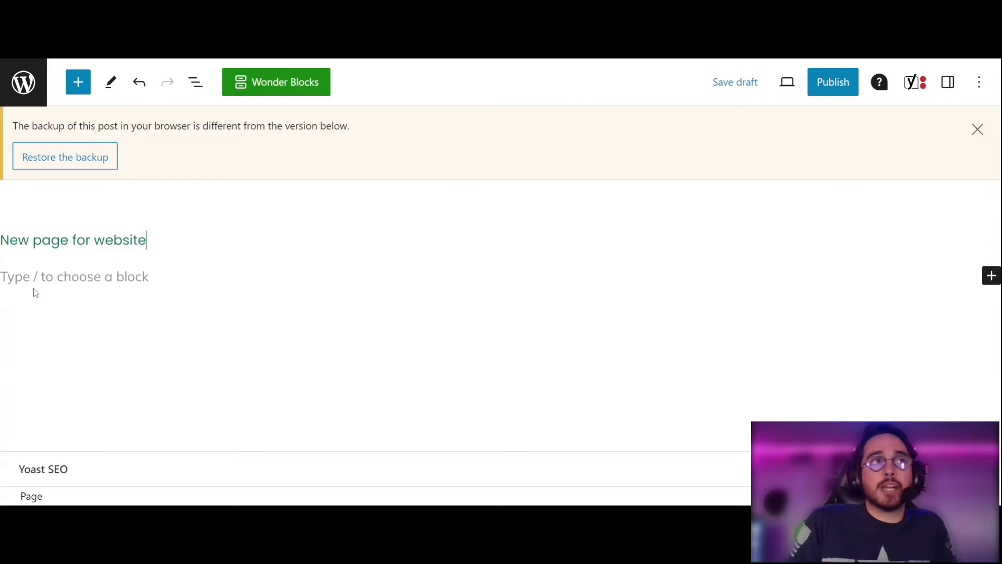
Add a paragraph below the page title reading "Testing out the paragraph."
{"action": "key", "text": "Return"}
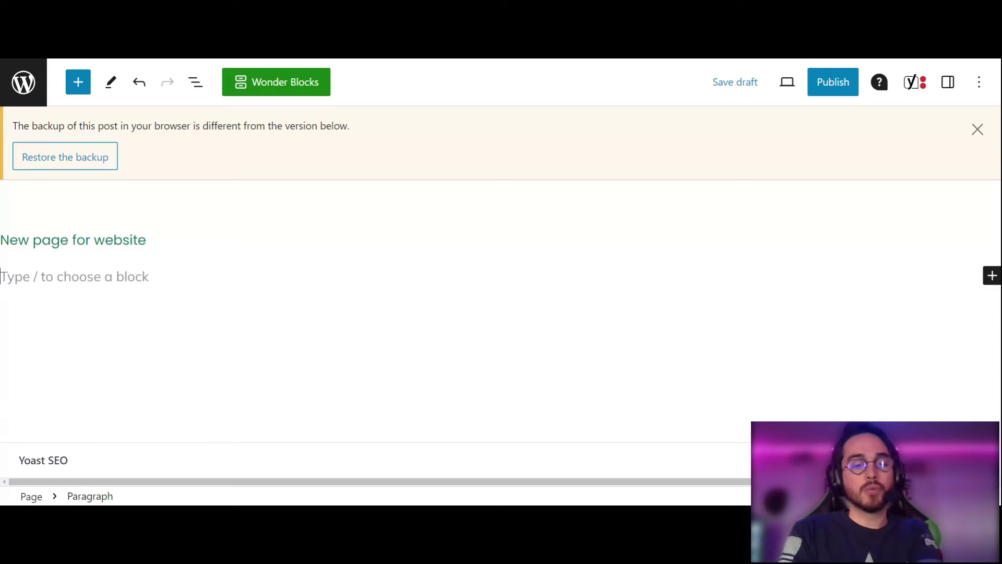
{"action": "type", "text": "Testing out the paragraph."}
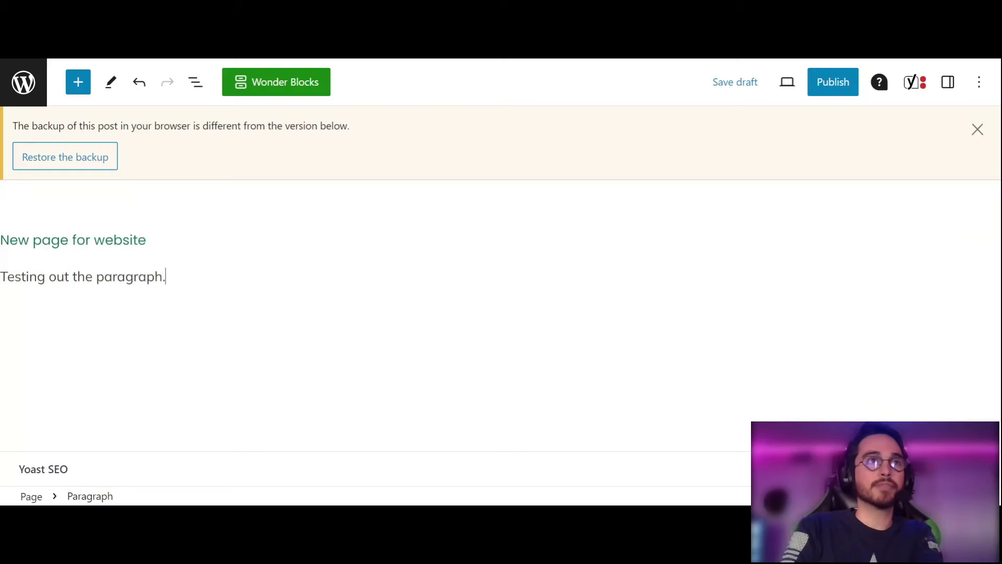
{"action": "left_click", "coordinate": [226, 320]}
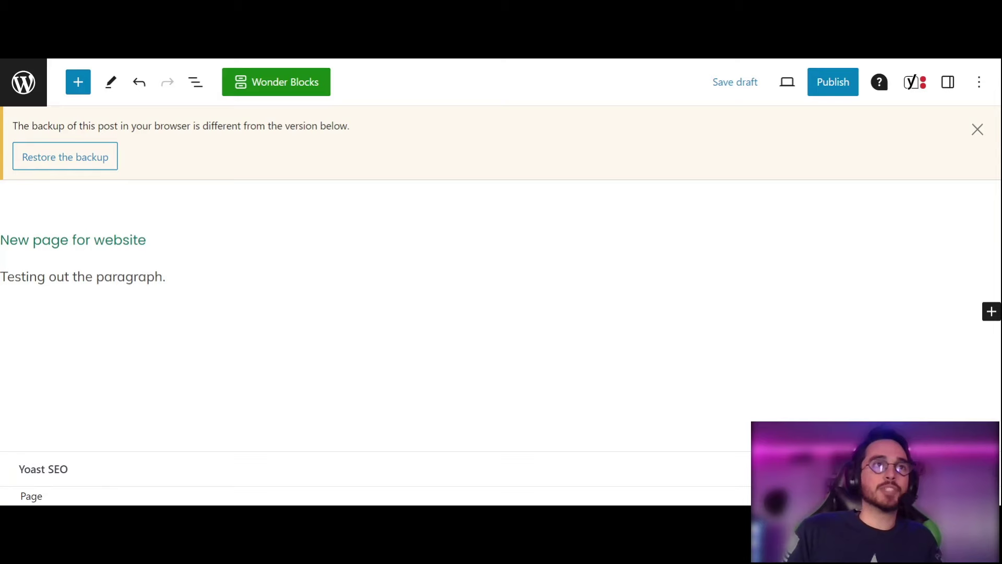
Duplicate the "Testing out the paragraph." block using its block options
{"action": "left_click", "coordinate": [172, 277]}
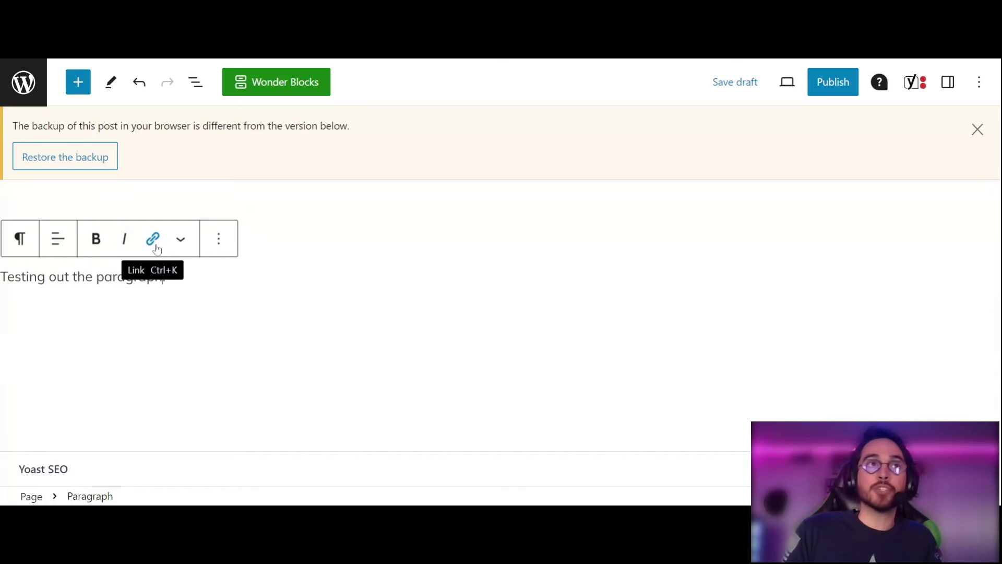
{"action": "left_click", "coordinate": [226, 244]}
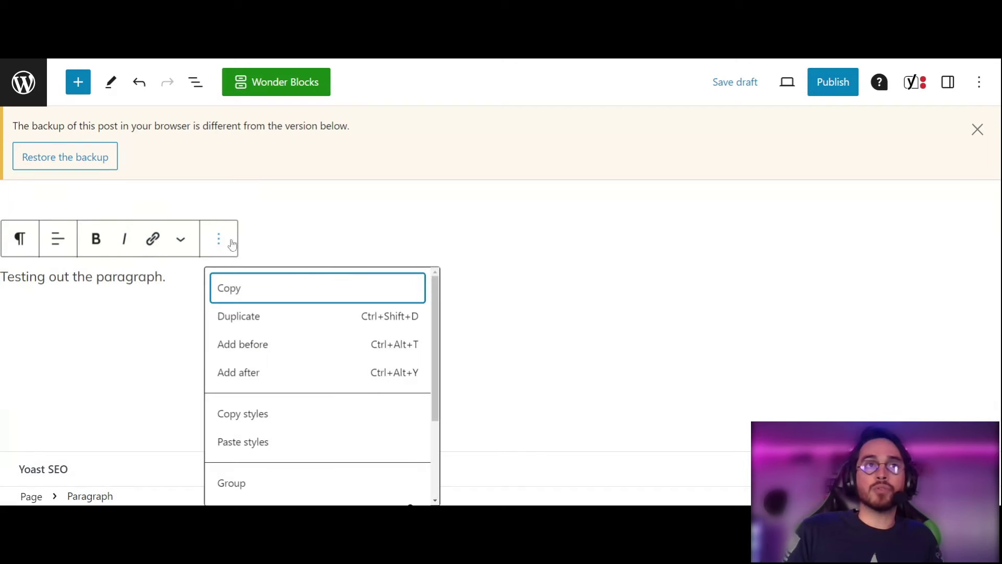
{"action": "scroll", "coordinate": [347, 331], "scroll_direction": "down", "scroll_amount": 1}
{"action": "scroll", "coordinate": [347, 331], "scroll_direction": "up", "scroll_amount": 1}
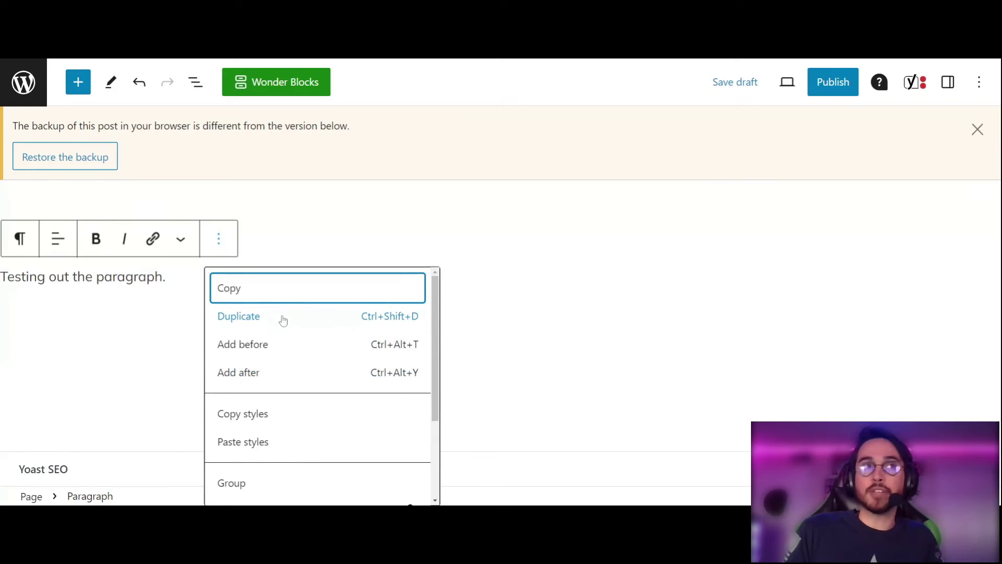
{"action": "key", "text": "Escape"}
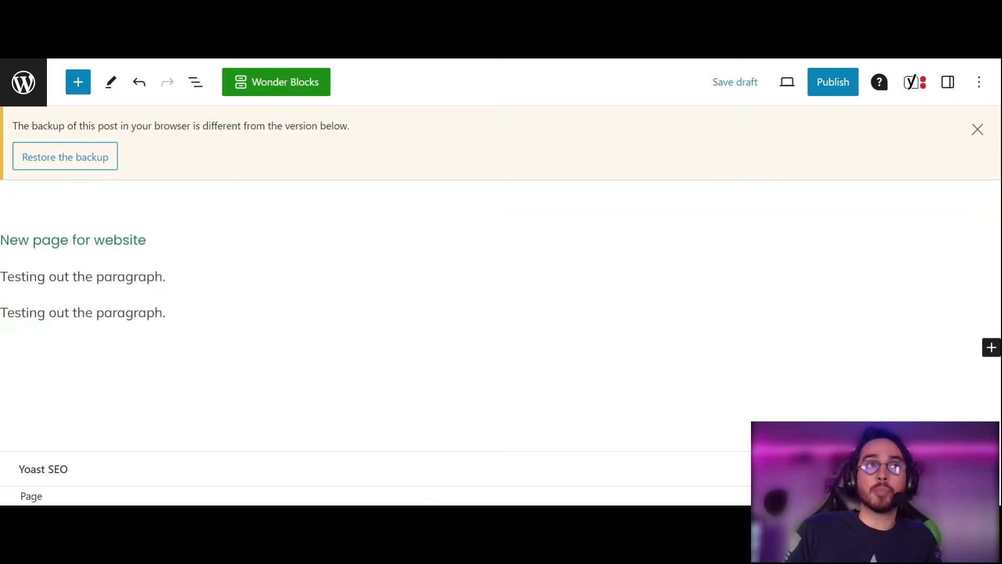
Review the block options of the second, duplicated paragraph and delete that block
{"action": "left_click", "coordinate": [147, 314]}
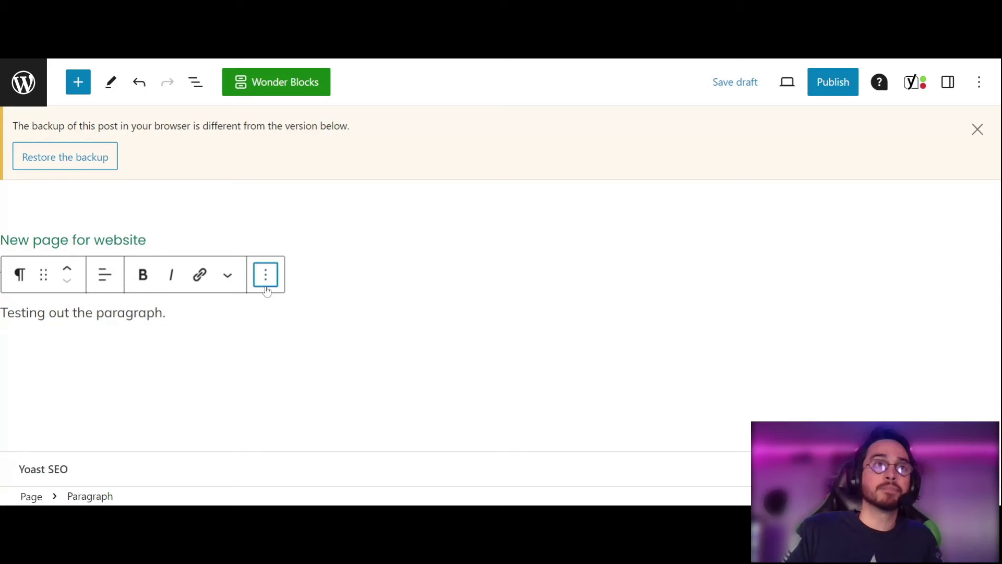
{"action": "left_click", "coordinate": [266, 277]}
{"action": "scroll", "coordinate": [321, 370], "scroll_direction": "down", "scroll_amount": 3}
{"action": "scroll", "coordinate": [316, 372], "scroll_direction": "up", "scroll_amount": 3}
{"action": "scroll", "coordinate": [313, 371], "scroll_direction": "down", "scroll_amount": 2}
{"action": "scroll", "coordinate": [323, 410], "scroll_direction": "down", "scroll_amount": 4}
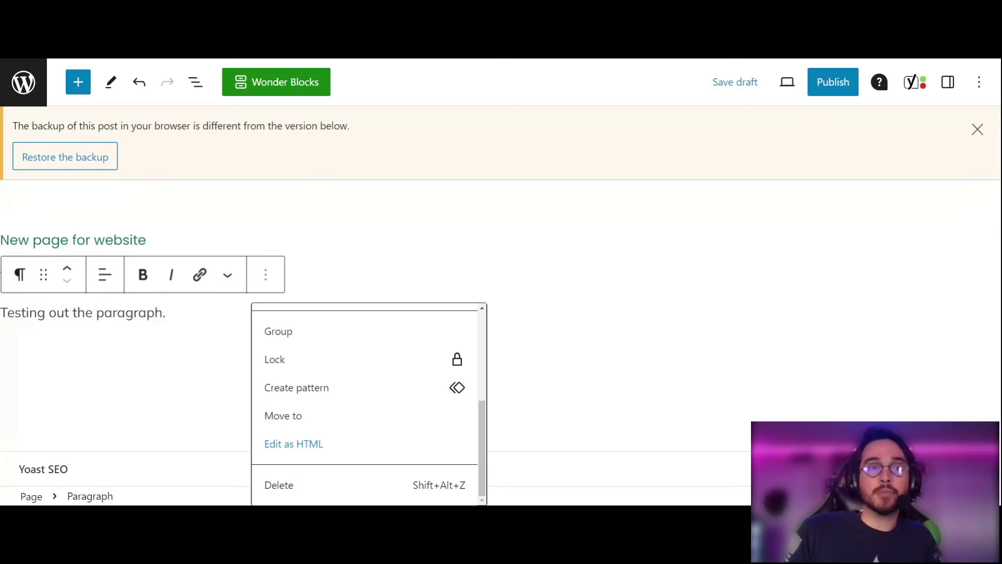
{"action": "left_click", "coordinate": [305, 486]}
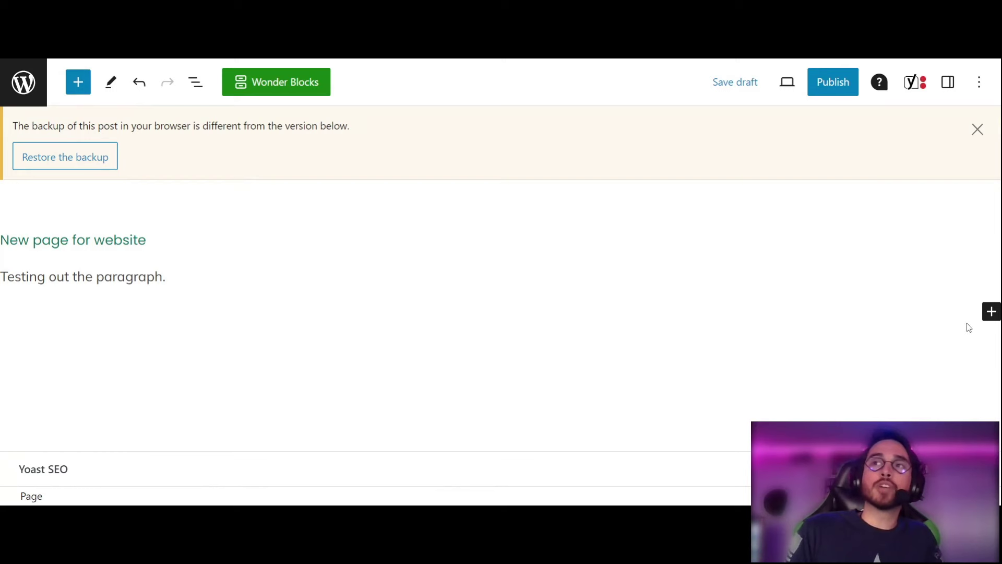
Search the quick block inserter for "you" and "tik", then clear the search and close the inserter
{"action": "left_click", "coordinate": [991, 312]}
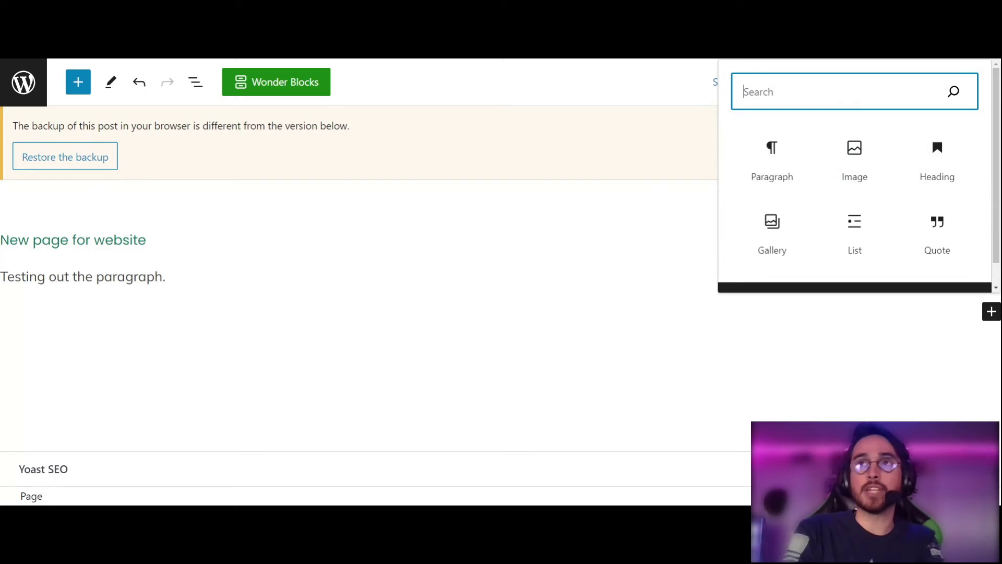
{"action": "type", "text": "you"}
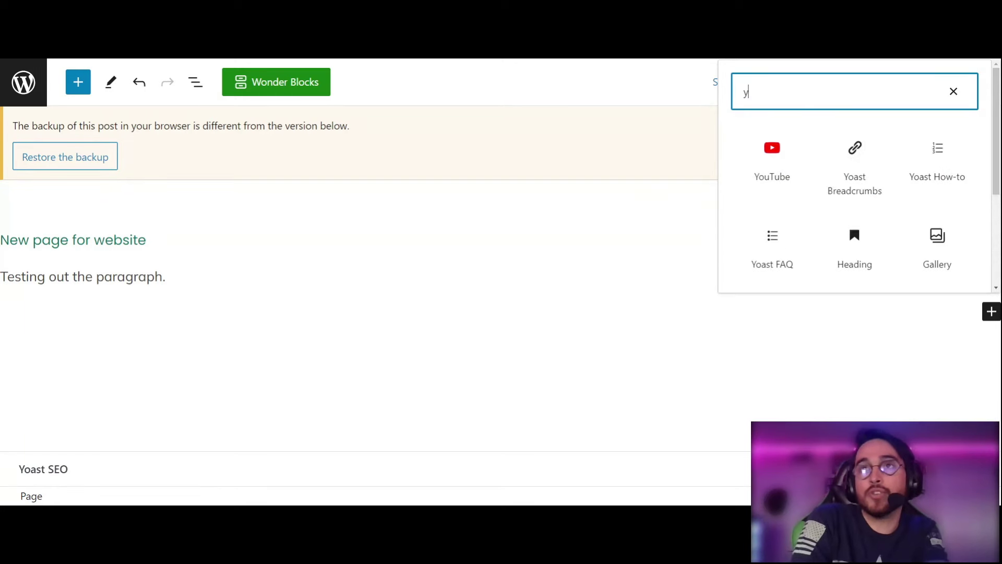
{"action": "key", "text": "BackSpace"}
{"action": "key", "text": "BackSpace"}
{"action": "key", "text": "BackSpace"}
{"action": "type", "text": "tik"}
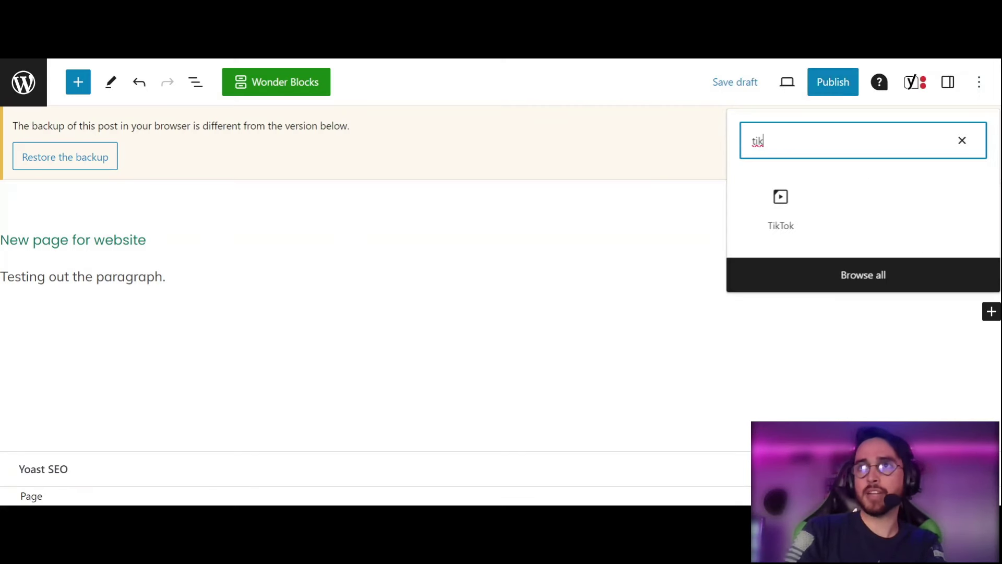
{"action": "key", "text": "BackSpace"}
{"action": "key", "text": "BackSpace"}
{"action": "key", "text": "BackSpace"}
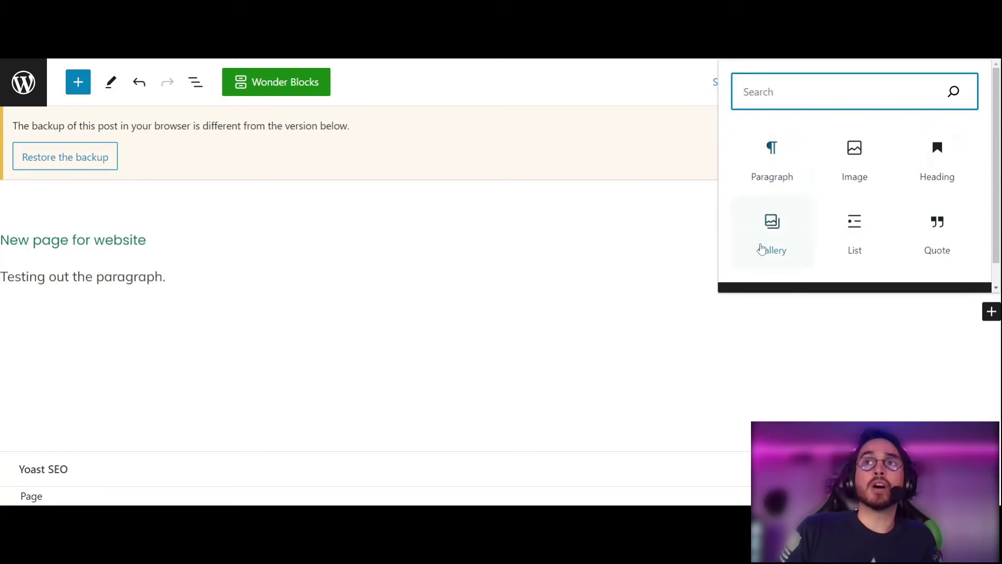
{"action": "left_click", "coordinate": [956, 387]}
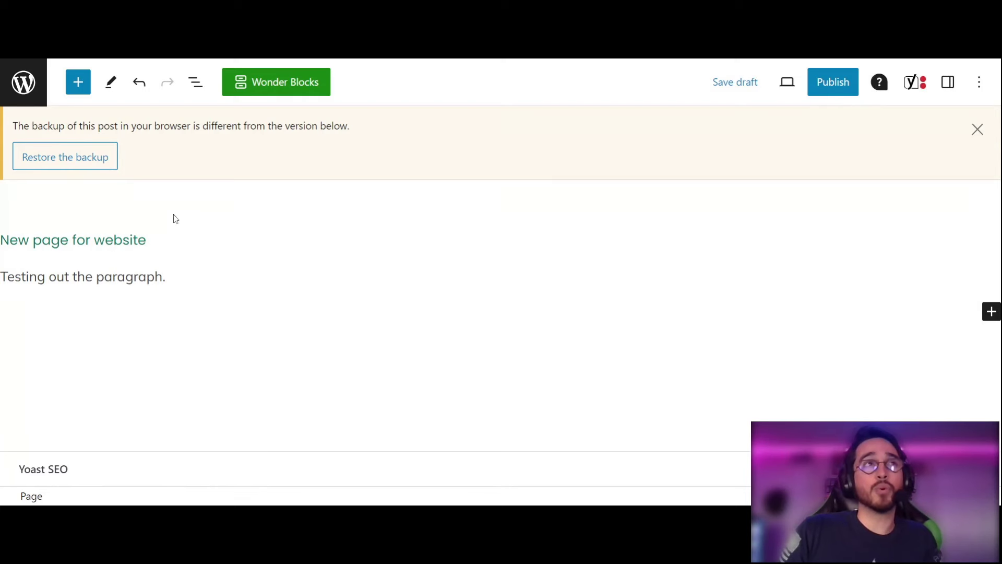
Open the full block library and examine the pattern types offered under Wonder Blocks
{"action": "left_click", "coordinate": [84, 87]}
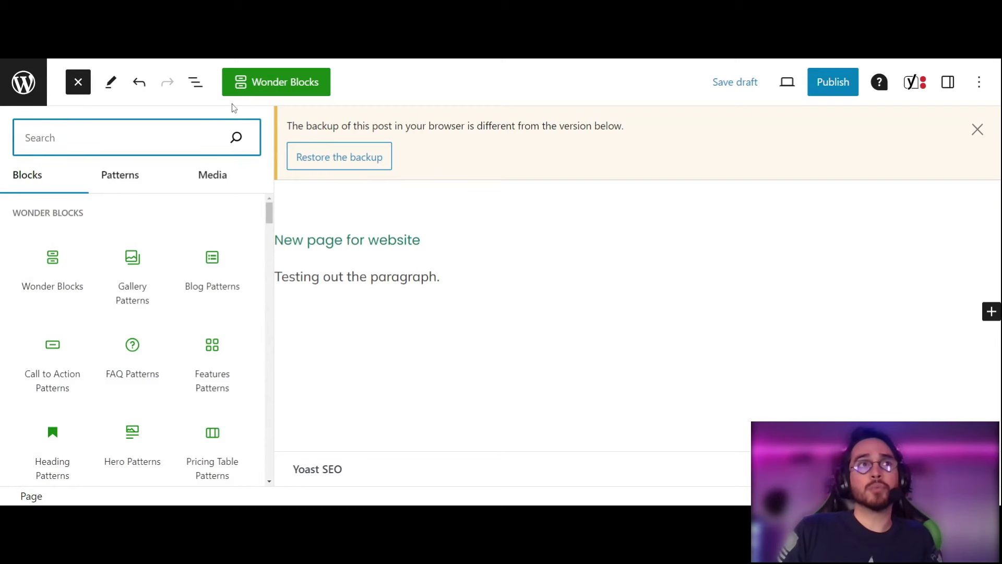
{"action": "mouse_move", "coordinate": [215, 365]}
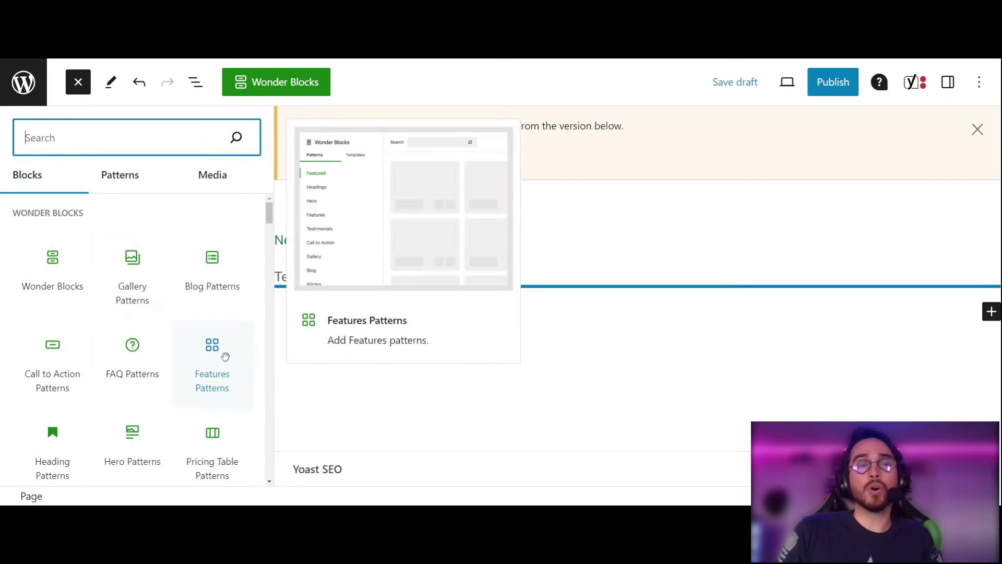
{"action": "mouse_move", "coordinate": [223, 276]}
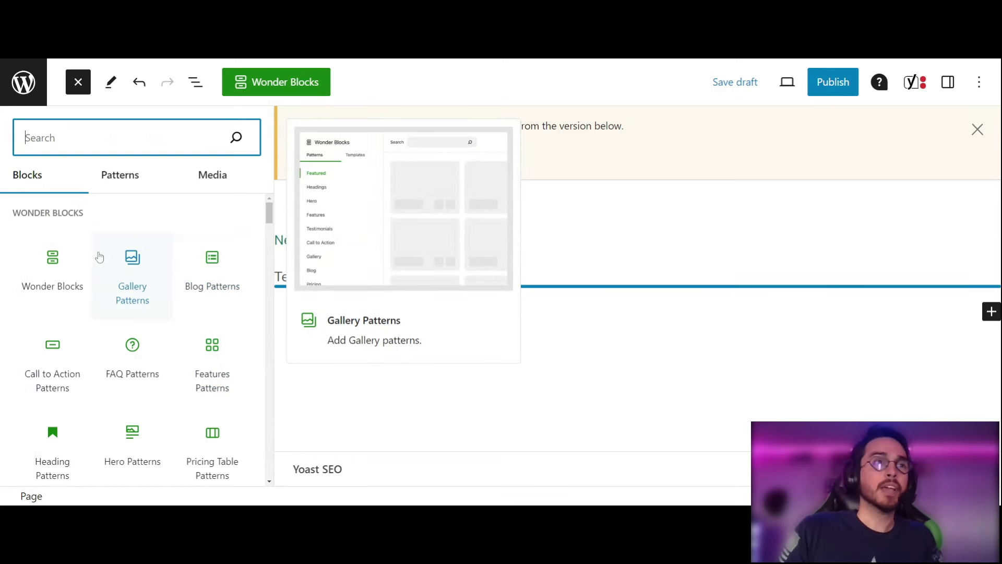
{"action": "mouse_move", "coordinate": [42, 285]}
{"action": "scroll", "coordinate": [57, 298], "scroll_direction": "down", "scroll_amount": 2}
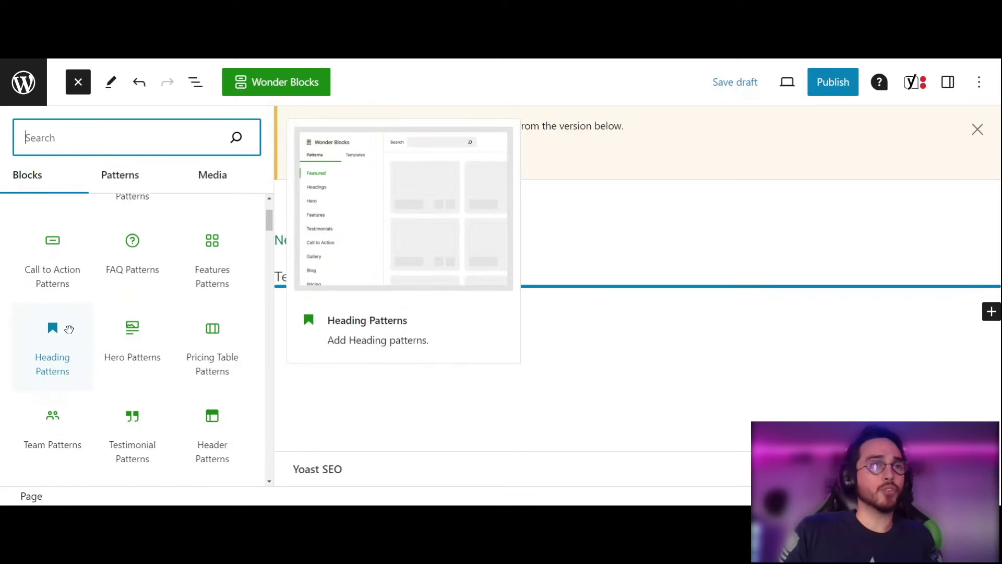
{"action": "mouse_move", "coordinate": [212, 346]}
{"action": "mouse_move", "coordinate": [179, 241]}
{"action": "scroll", "coordinate": [178, 245], "scroll_direction": "down", "scroll_amount": 2}
{"action": "scroll", "coordinate": [178, 246], "scroll_direction": "down", "scroll_amount": 5}
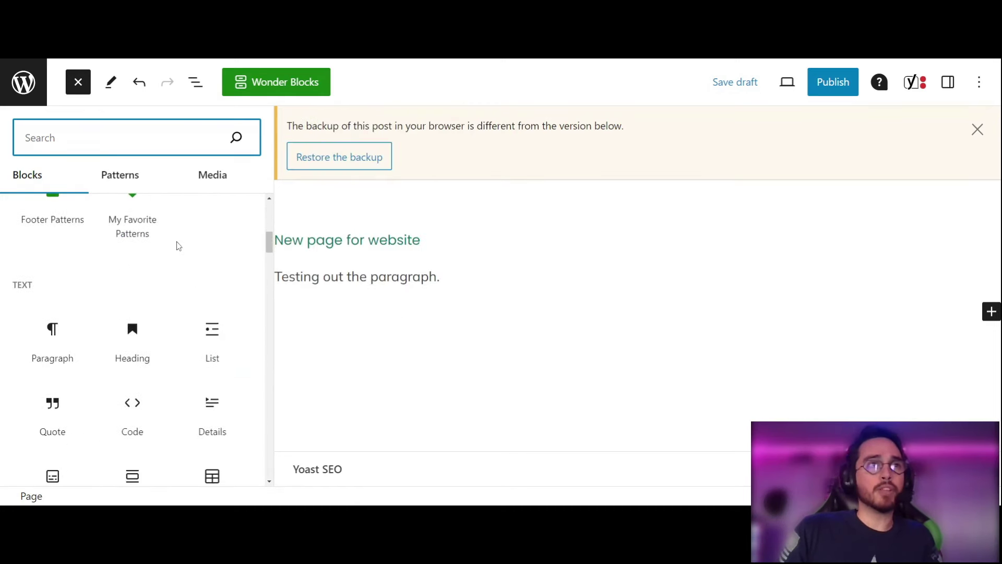
Examine the Text blocks in the block library, such as Paragraph, Heading, Pullquote and Classic, with their previews
{"action": "scroll", "coordinate": [179, 253], "scroll_direction": "down", "scroll_amount": 1}
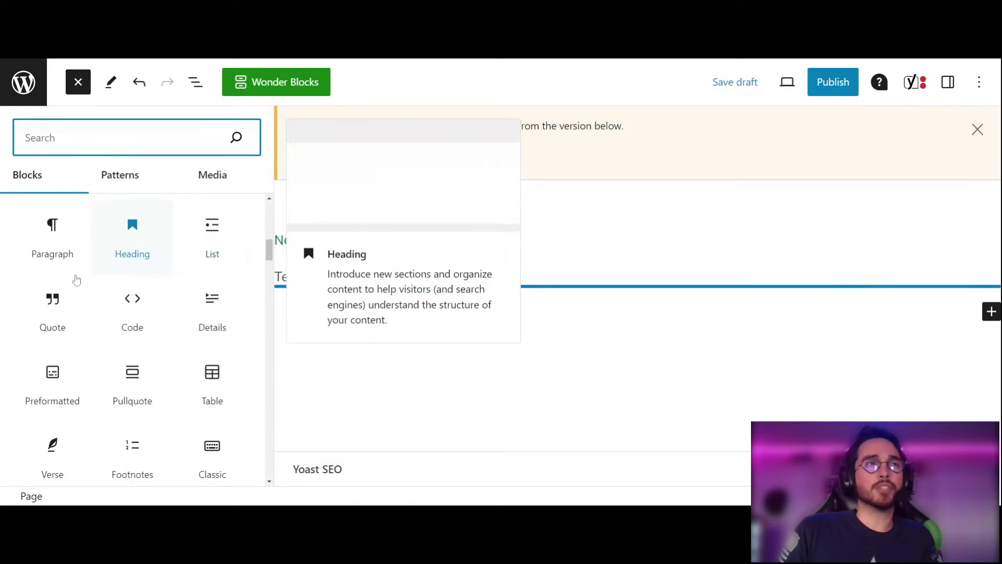
{"action": "mouse_move", "coordinate": [84, 261]}
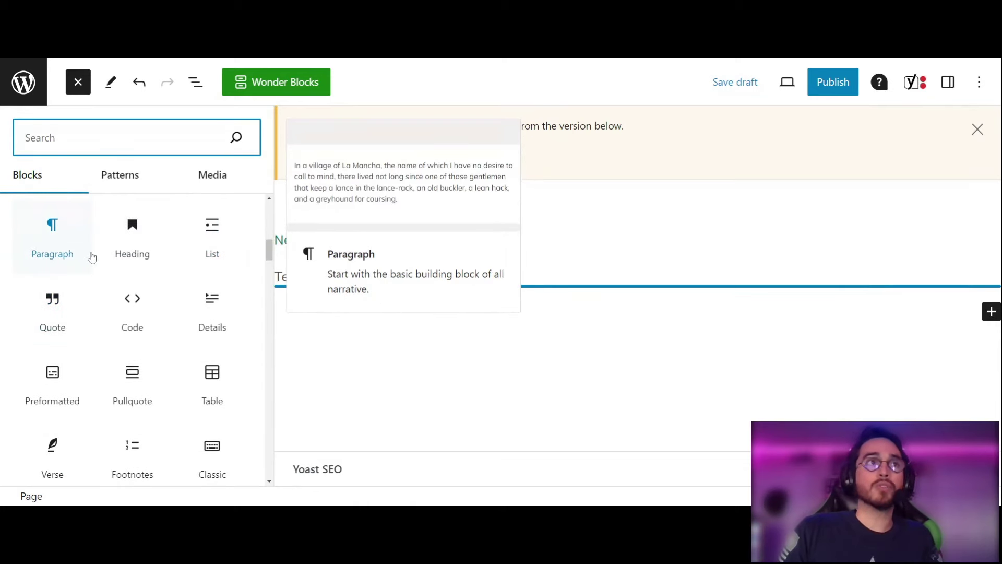
{"action": "mouse_move", "coordinate": [117, 251]}
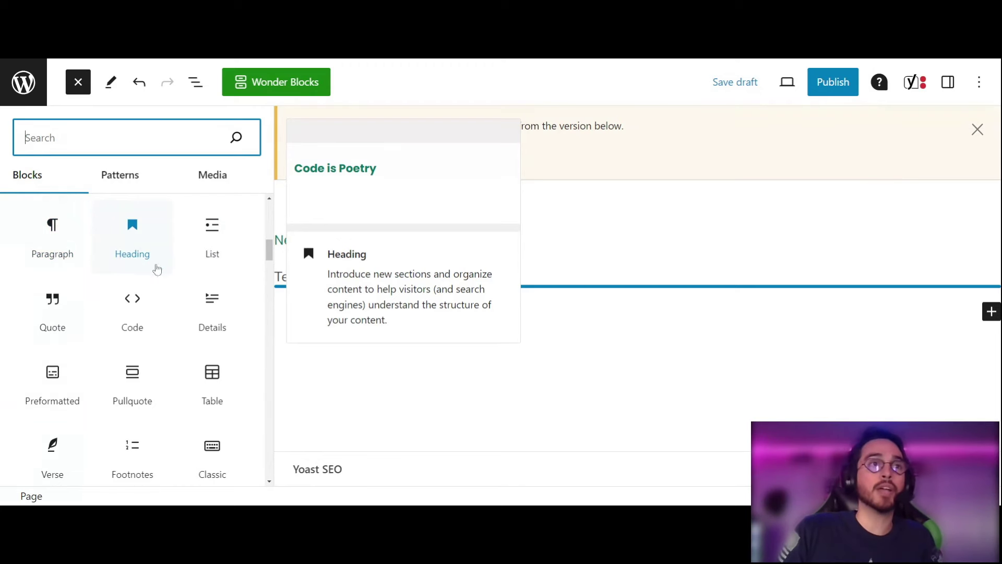
{"action": "scroll", "coordinate": [224, 375], "scroll_direction": "down", "scroll_amount": 3}
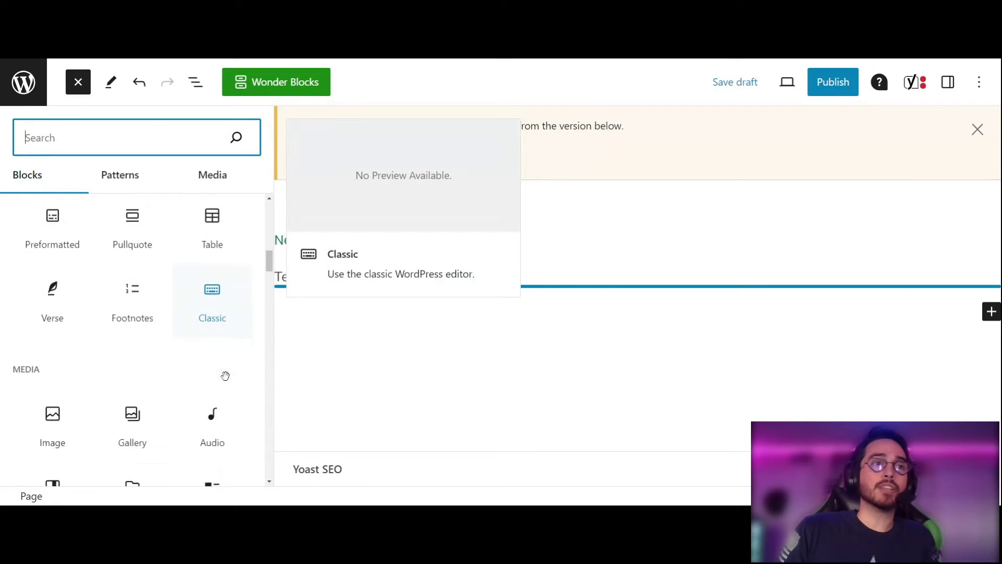
{"action": "scroll", "coordinate": [225, 376], "scroll_direction": "down", "scroll_amount": 1}
{"action": "mouse_move", "coordinate": [106, 346]}
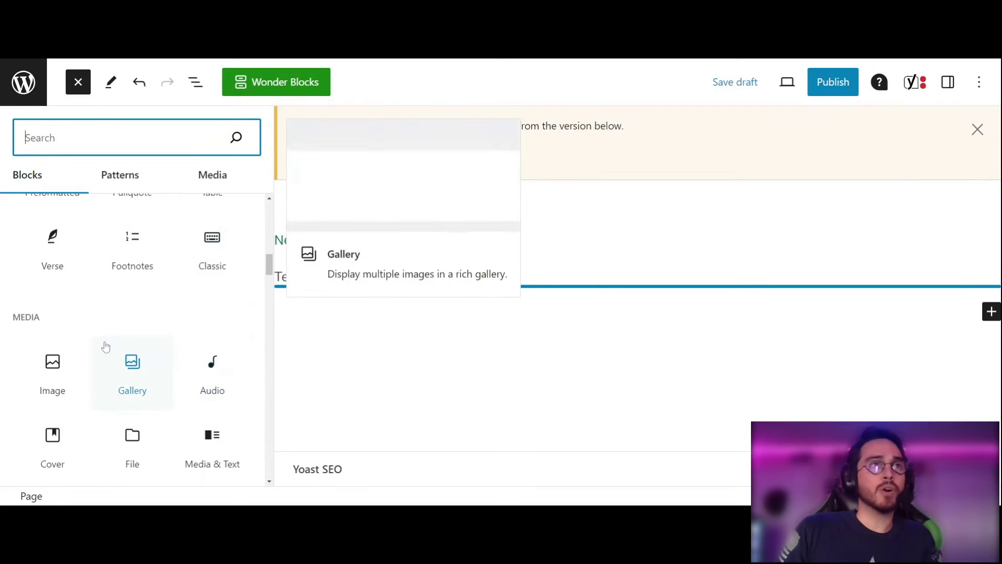
{"action": "scroll", "coordinate": [94, 320], "scroll_direction": "up", "scroll_amount": 3}
{"action": "mouse_move", "coordinate": [96, 323]}
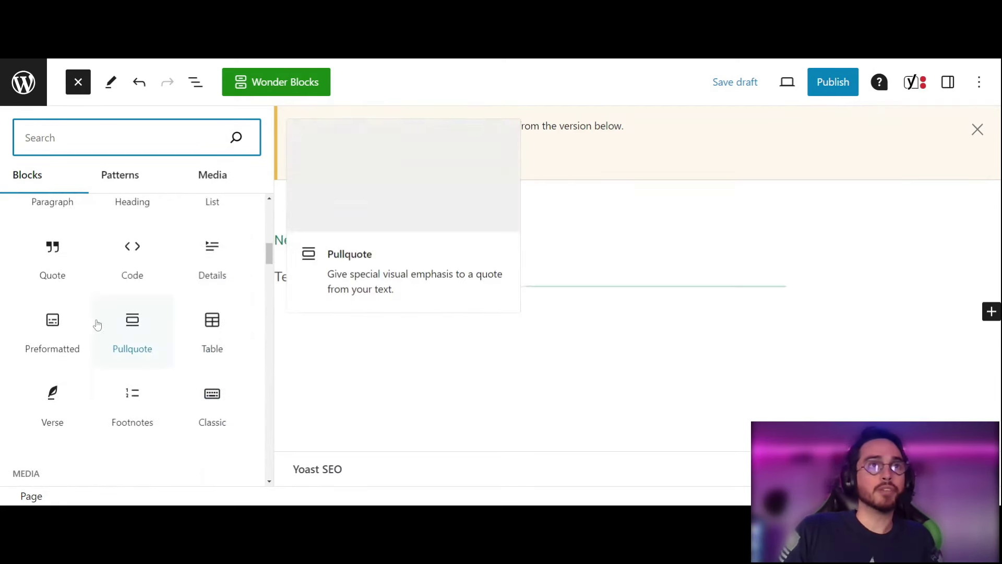
{"action": "scroll", "coordinate": [227, 333], "scroll_direction": "up", "scroll_amount": 2}
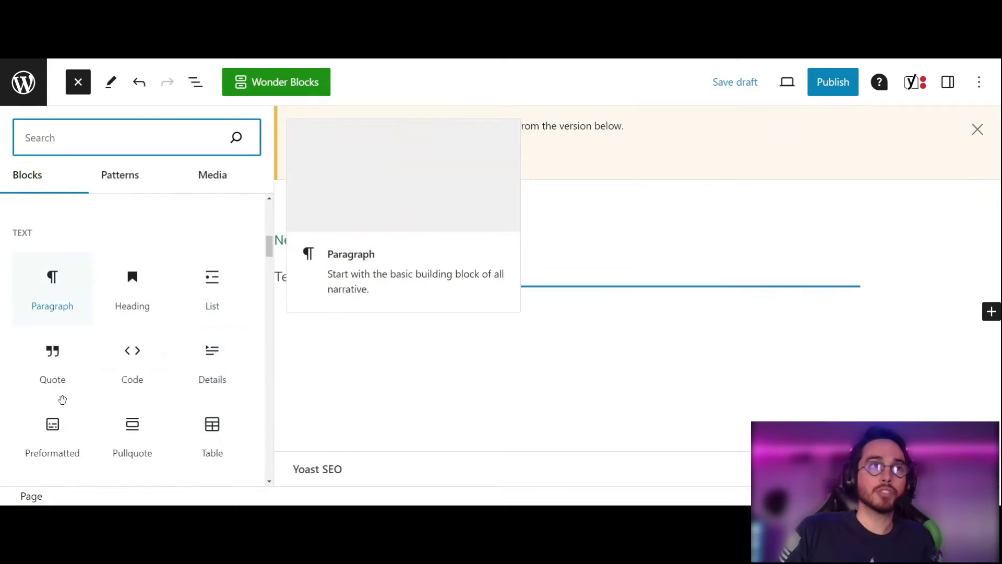
Examine the Media and Design blocks in the block library, including Video, Media & Text, Separator and Page Break
{"action": "scroll", "coordinate": [132, 324], "scroll_direction": "down", "scroll_amount": 5}
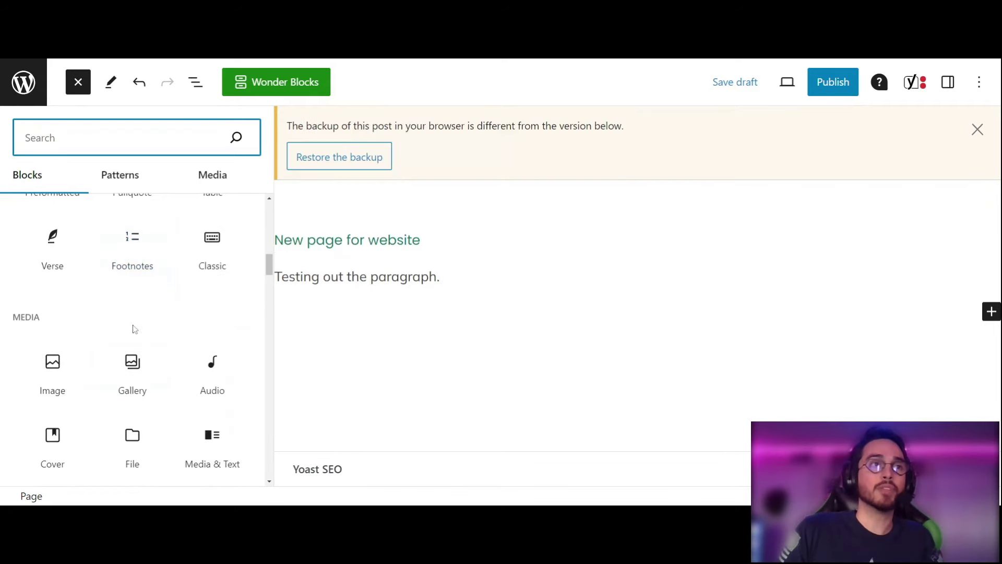
{"action": "scroll", "coordinate": [157, 329], "scroll_direction": "down", "scroll_amount": 1}
{"action": "scroll", "coordinate": [182, 339], "scroll_direction": "down", "scroll_amount": 1}
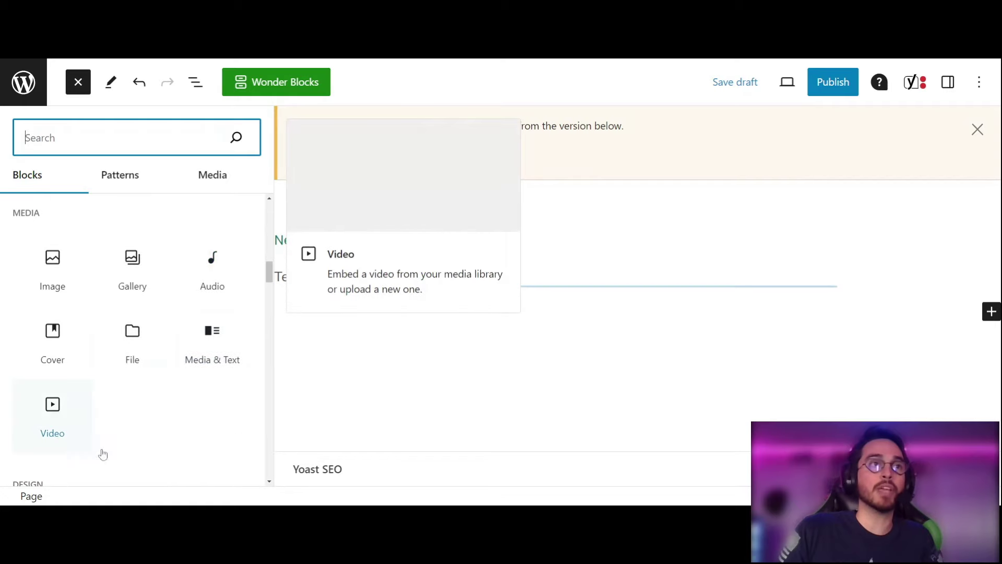
{"action": "mouse_move", "coordinate": [69, 386]}
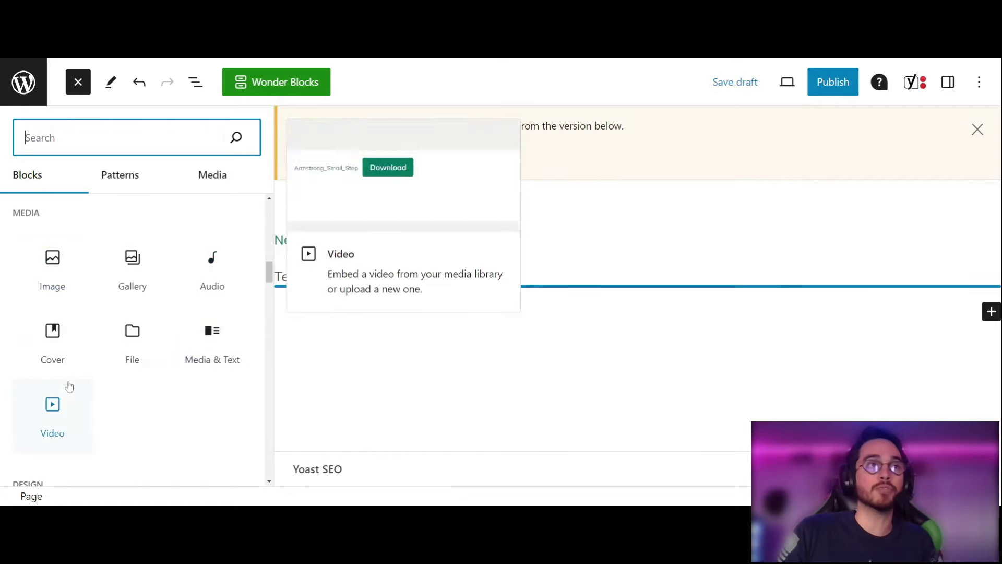
{"action": "mouse_move", "coordinate": [141, 362]}
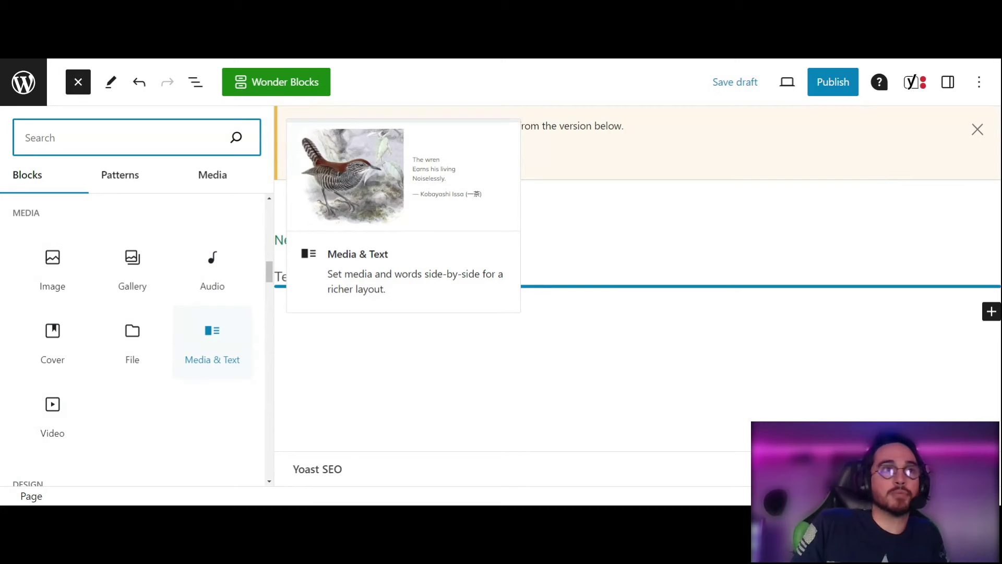
{"action": "scroll", "coordinate": [198, 355], "scroll_direction": "down", "scroll_amount": 5}
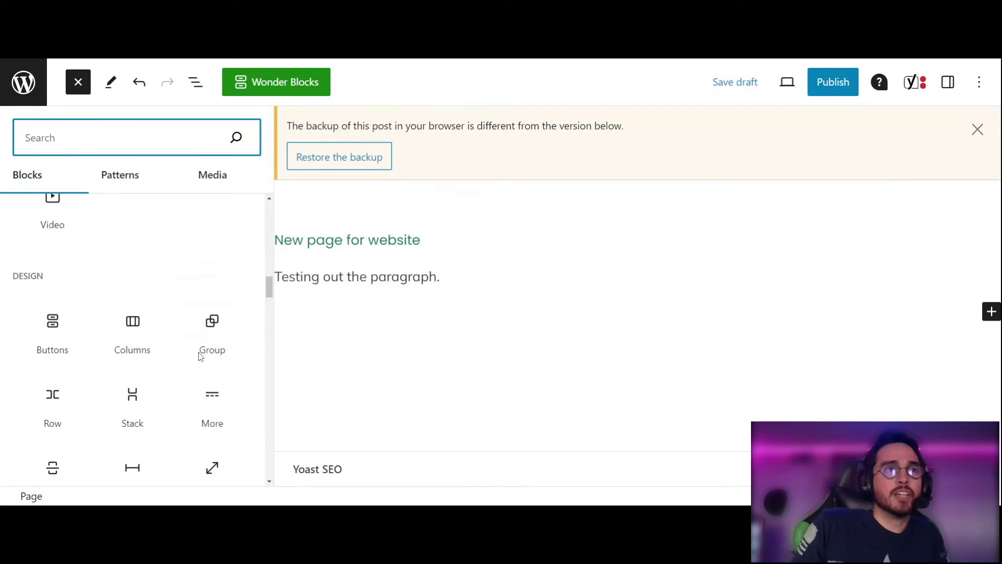
{"action": "scroll", "coordinate": [198, 355], "scroll_direction": "down", "scroll_amount": 1}
{"action": "mouse_move", "coordinate": [214, 430]}
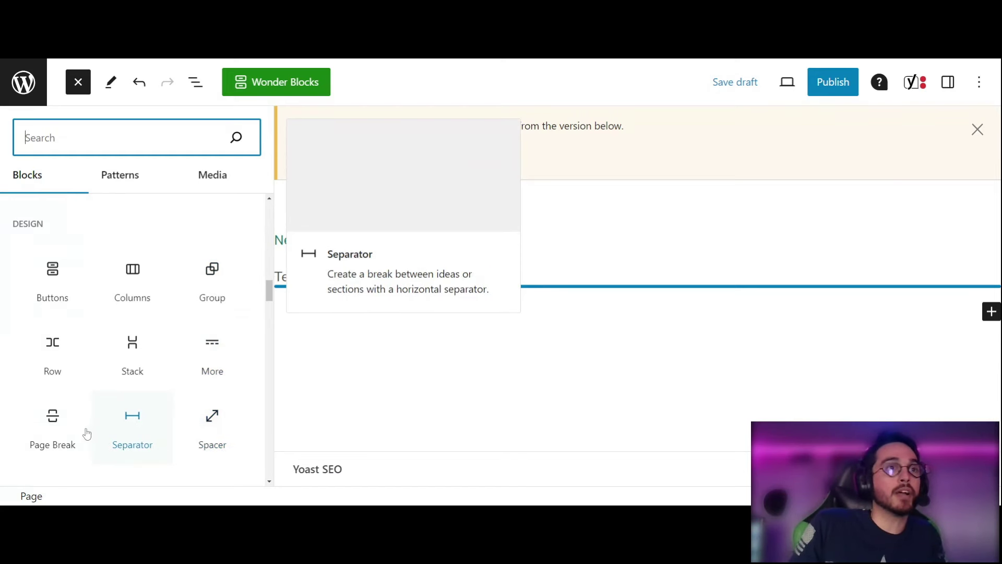
{"action": "mouse_move", "coordinate": [53, 421]}
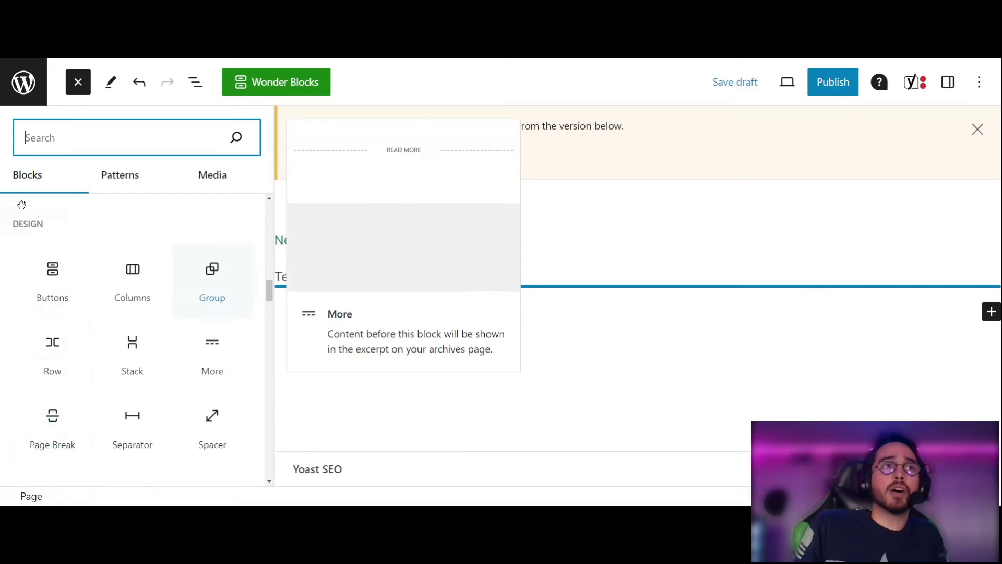
Look through the Widgets, Theme and Embeds blocks in the block library
{"action": "scroll", "coordinate": [193, 292], "scroll_direction": "down", "scroll_amount": 5}
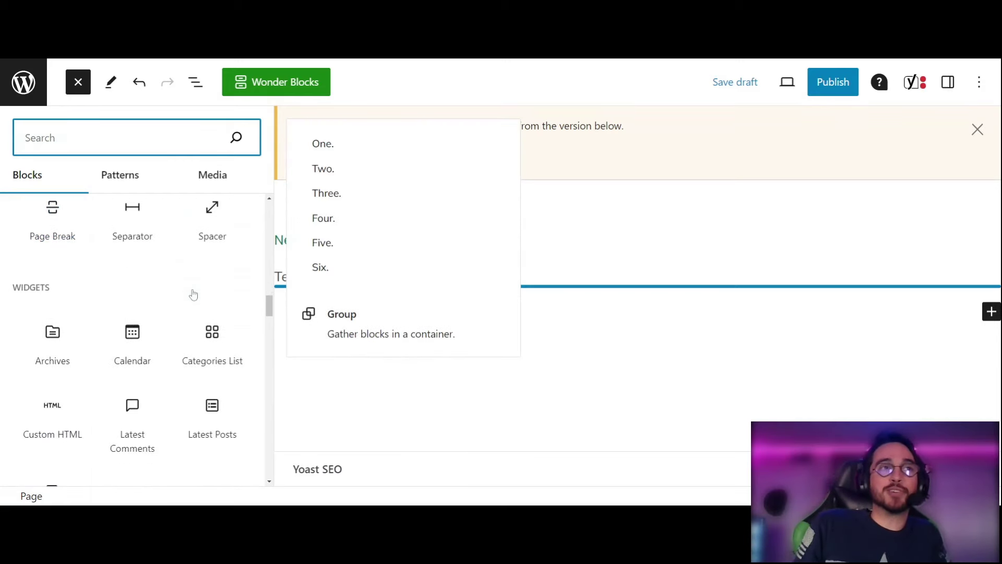
{"action": "scroll", "coordinate": [192, 293], "scroll_direction": "down", "scroll_amount": 6}
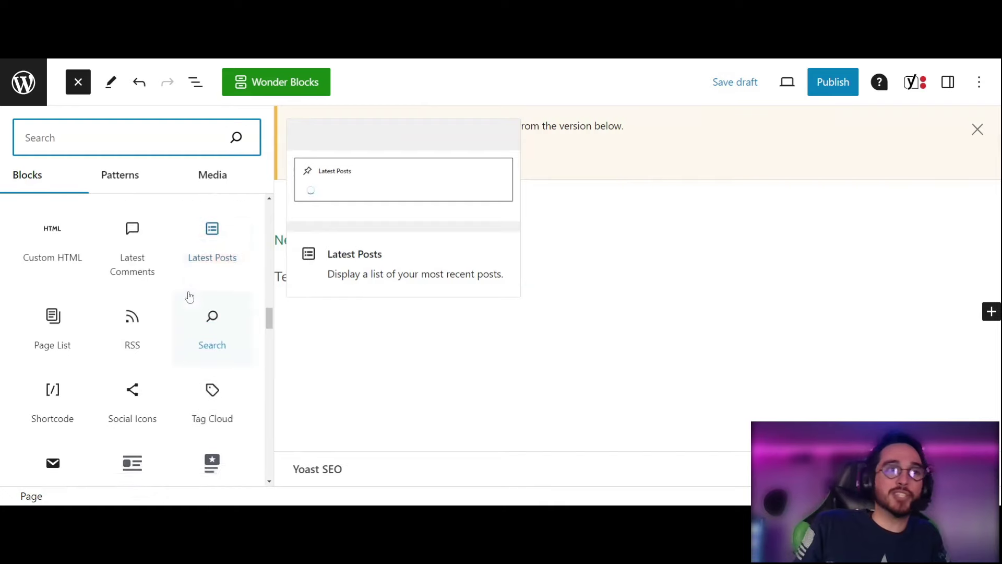
{"action": "scroll", "coordinate": [189, 296], "scroll_direction": "down", "scroll_amount": 5}
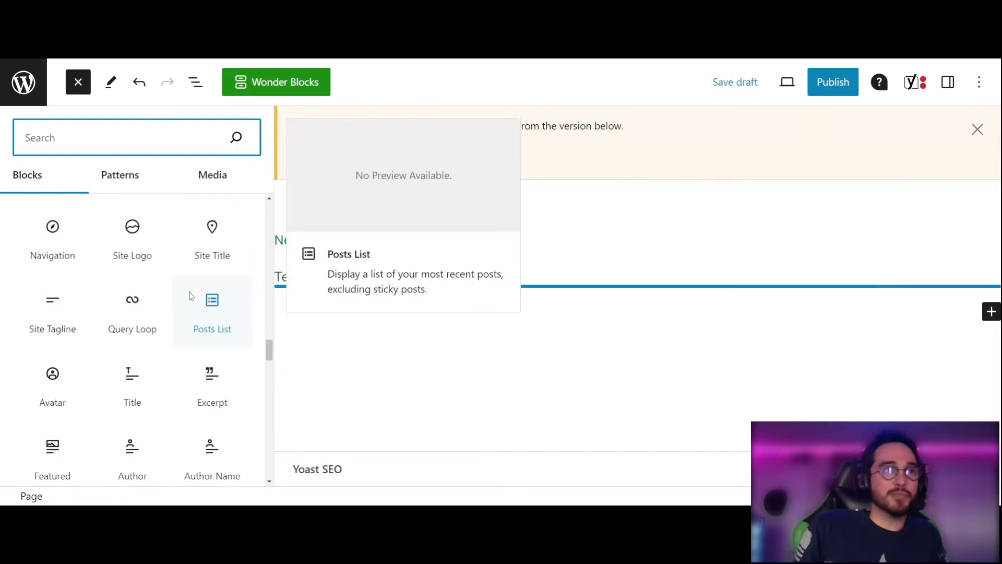
{"action": "scroll", "coordinate": [192, 297], "scroll_direction": "down", "scroll_amount": 8}
{"action": "scroll", "coordinate": [188, 292], "scroll_direction": "down", "scroll_amount": 5}
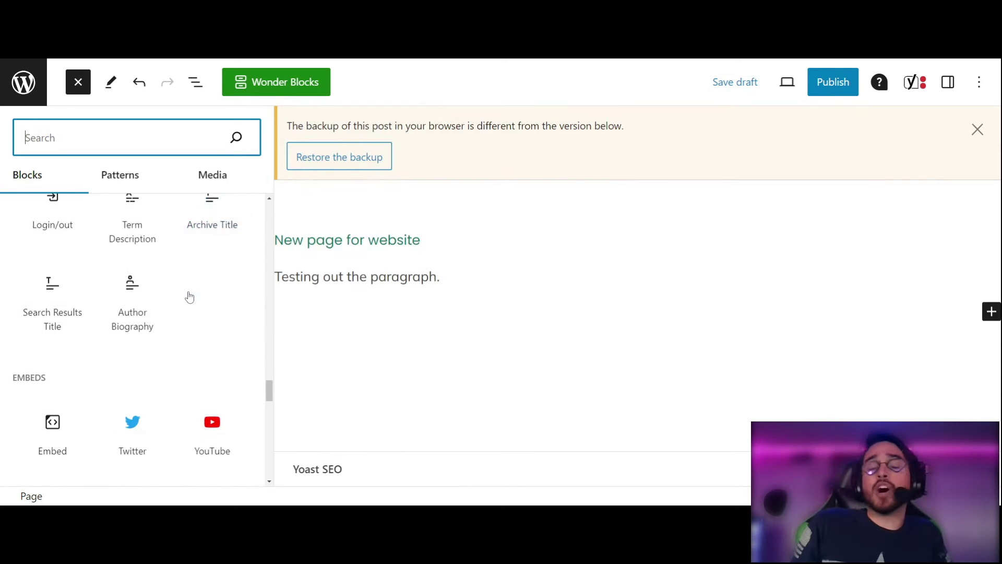
{"action": "scroll", "coordinate": [190, 295], "scroll_direction": "down", "scroll_amount": 3}
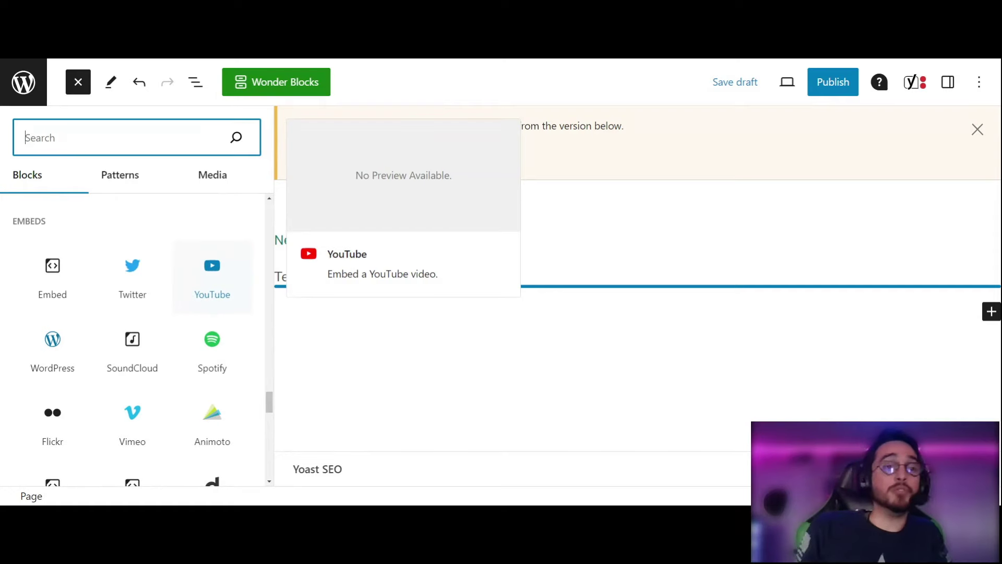
Insert an Image block from the Media blocks below the "Testing out the paragraph." block and close the block library
{"action": "scroll", "coordinate": [177, 345], "scroll_direction": "up", "scroll_amount": 10}
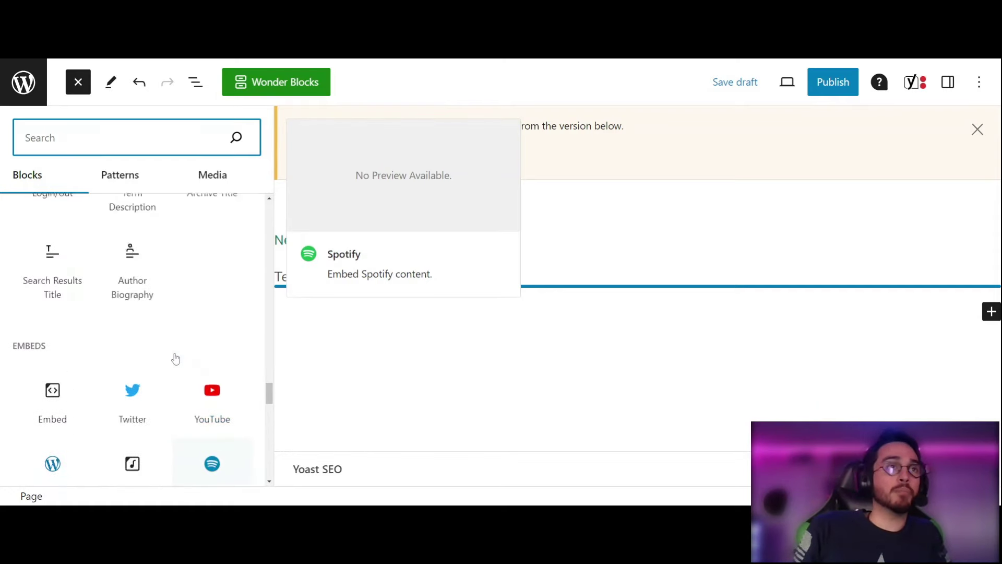
{"action": "scroll", "coordinate": [175, 358], "scroll_direction": "up", "scroll_amount": 8}
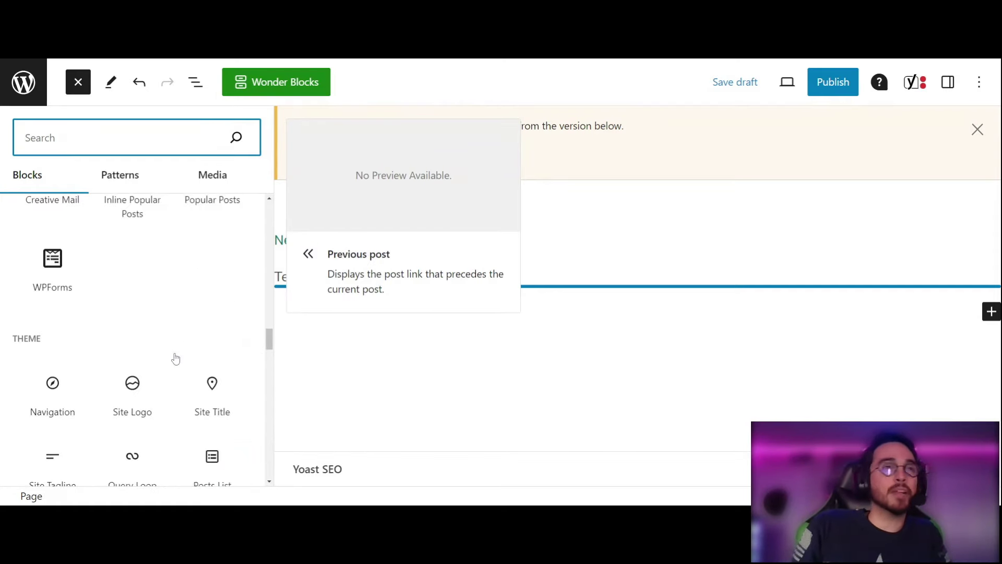
{"action": "scroll", "coordinate": [176, 358], "scroll_direction": "up", "scroll_amount": 12}
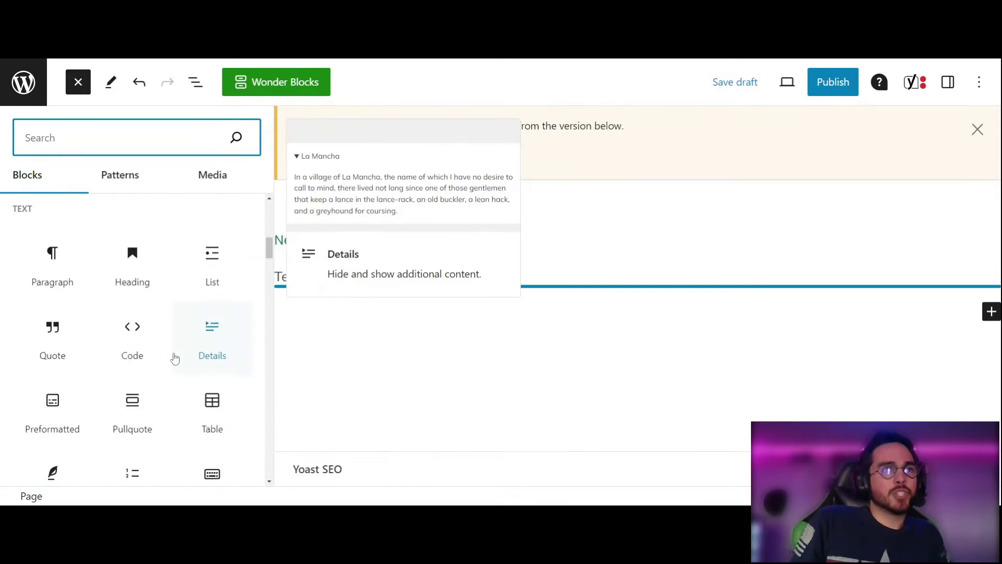
{"action": "scroll", "coordinate": [175, 358], "scroll_direction": "down", "scroll_amount": 3}
{"action": "scroll", "coordinate": [136, 398], "scroll_direction": "down", "scroll_amount": 3}
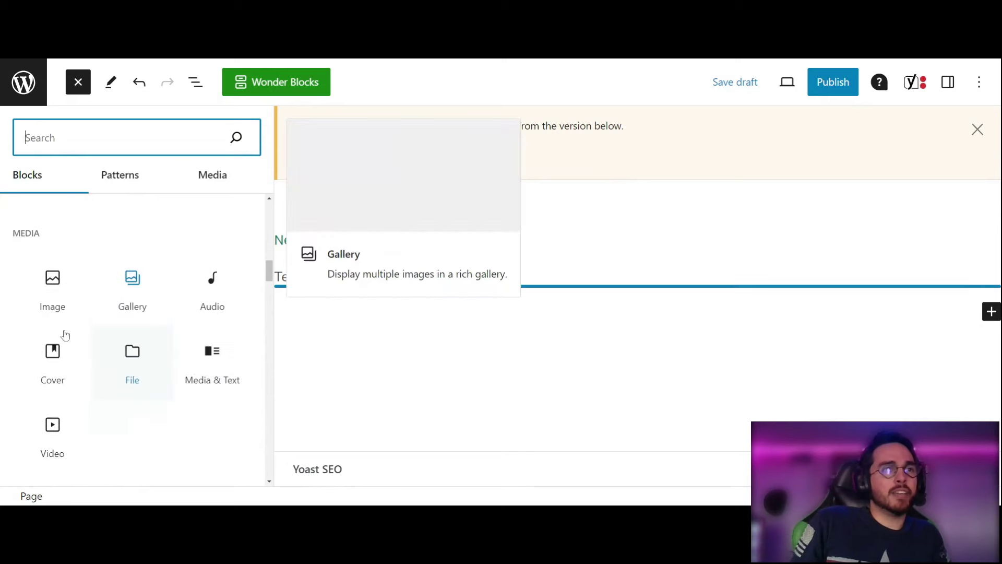
{"action": "left_click", "coordinate": [59, 271]}
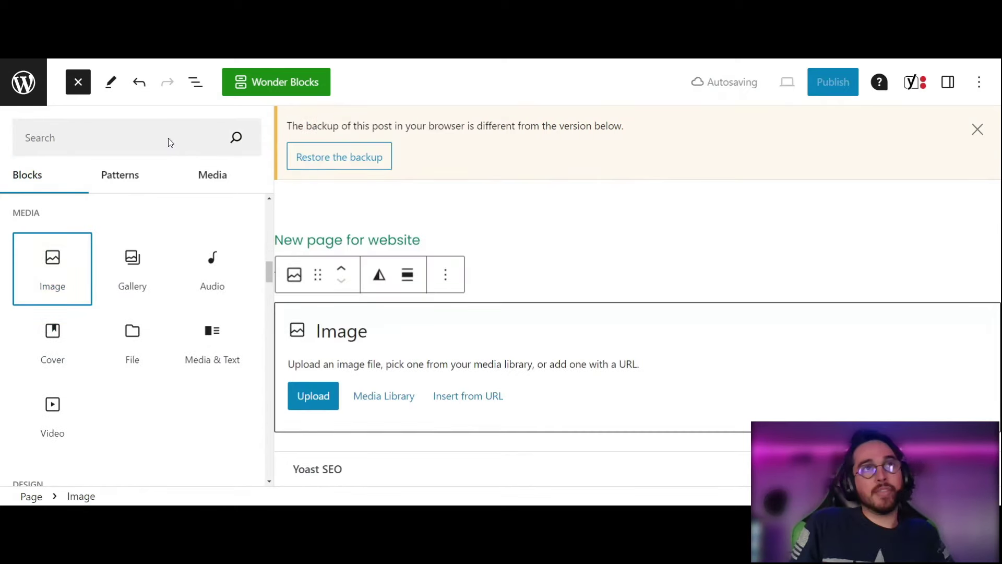
{"action": "left_click", "coordinate": [537, 249]}
{"action": "left_click", "coordinate": [227, 371]}
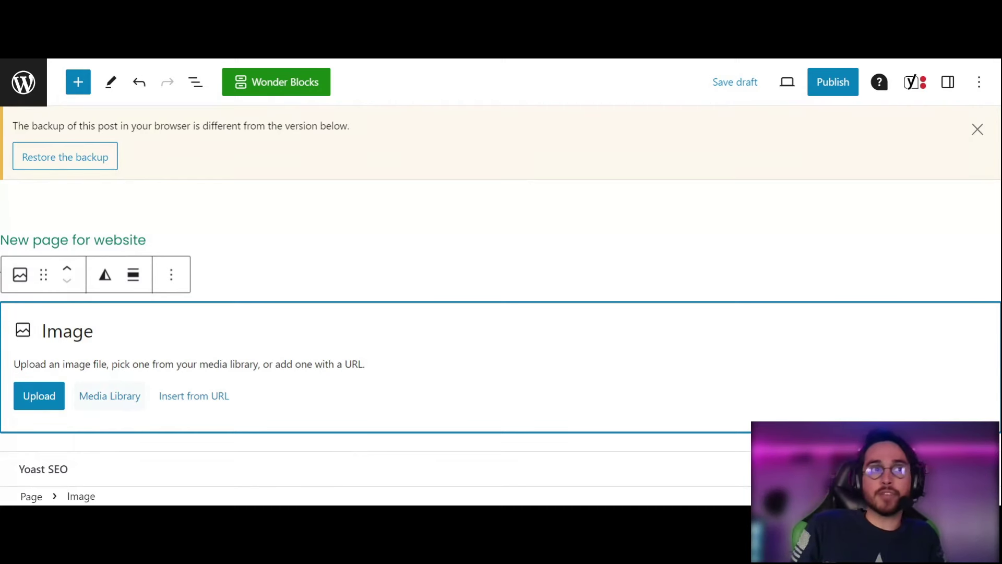
Review the Image block's upload and media library options, including the Upload files view, without choosing a file
{"action": "left_click", "coordinate": [122, 402]}
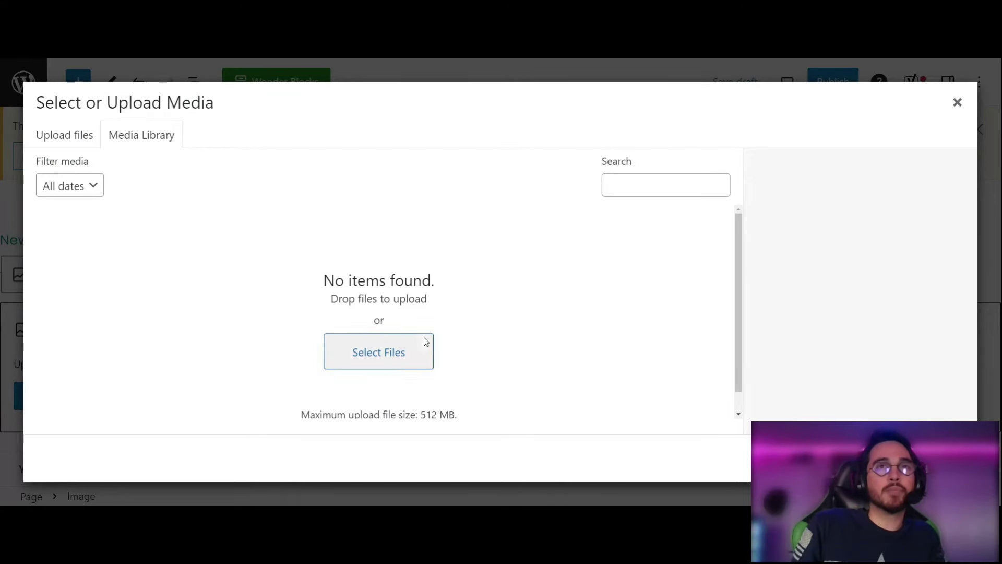
{"action": "left_click", "coordinate": [958, 103]}
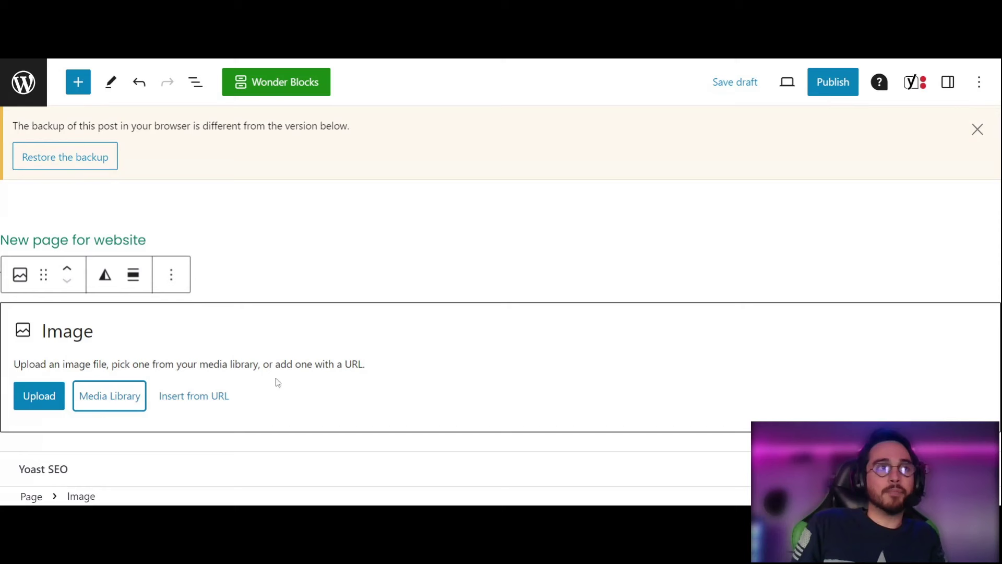
{"action": "left_click", "coordinate": [39, 396]}
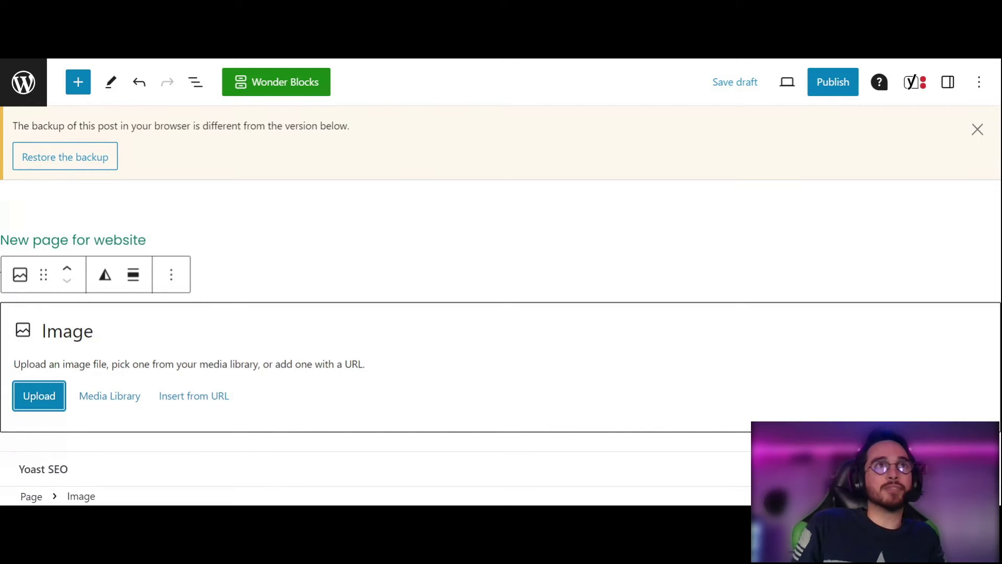
{"action": "left_click", "coordinate": [116, 406]}
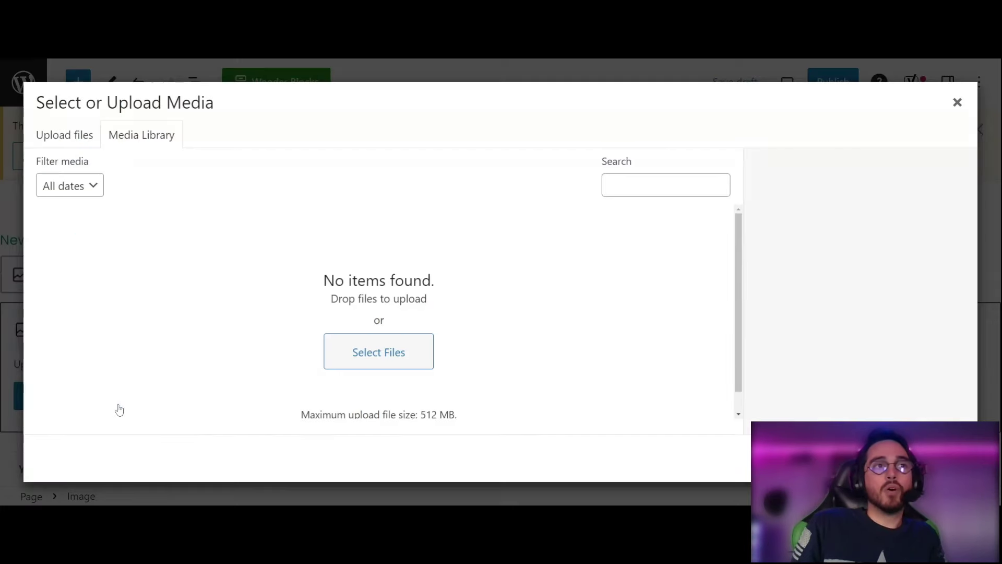
{"action": "left_click", "coordinate": [71, 144]}
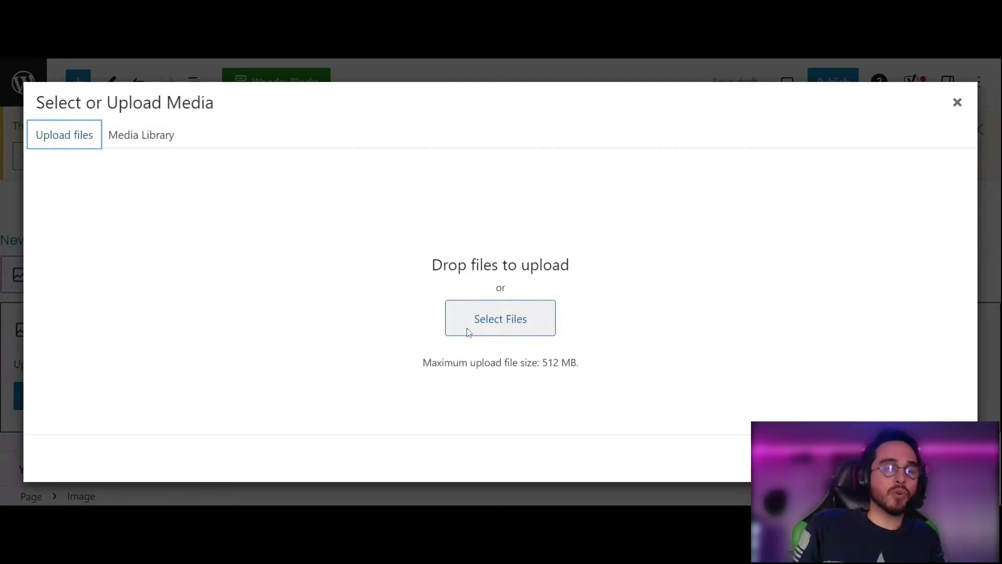
{"action": "left_click", "coordinate": [957, 103]}
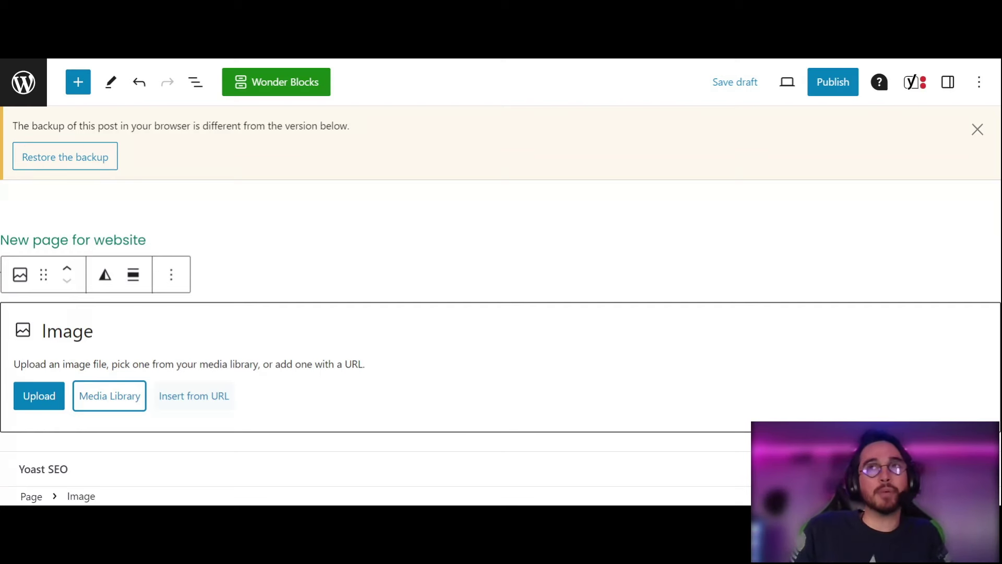
Delete the empty Image block below the paragraph using its block options
{"action": "left_click", "coordinate": [235, 255]}
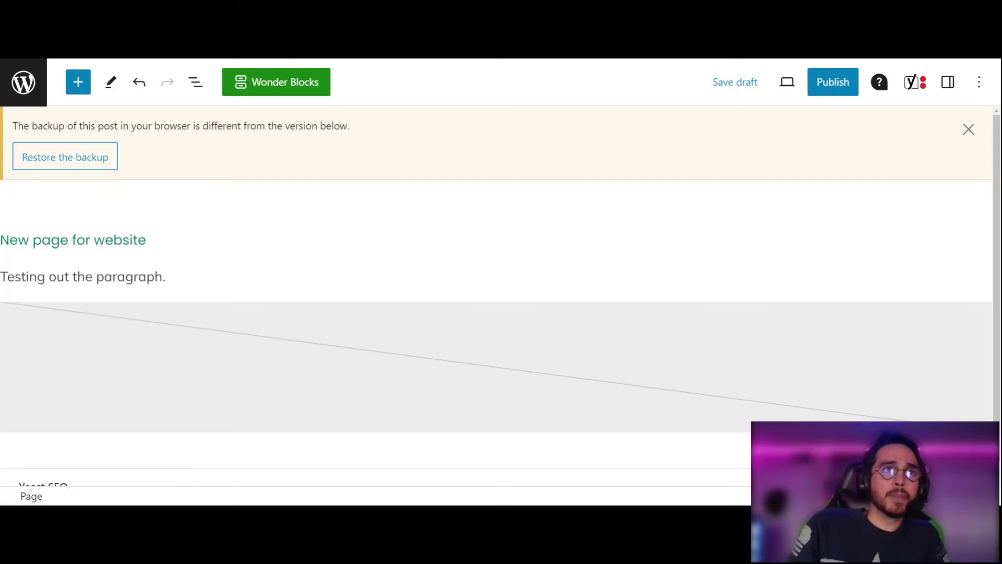
{"action": "left_click", "coordinate": [167, 276]}
{"action": "left_click", "coordinate": [318, 333]}
{"action": "left_click", "coordinate": [168, 276]}
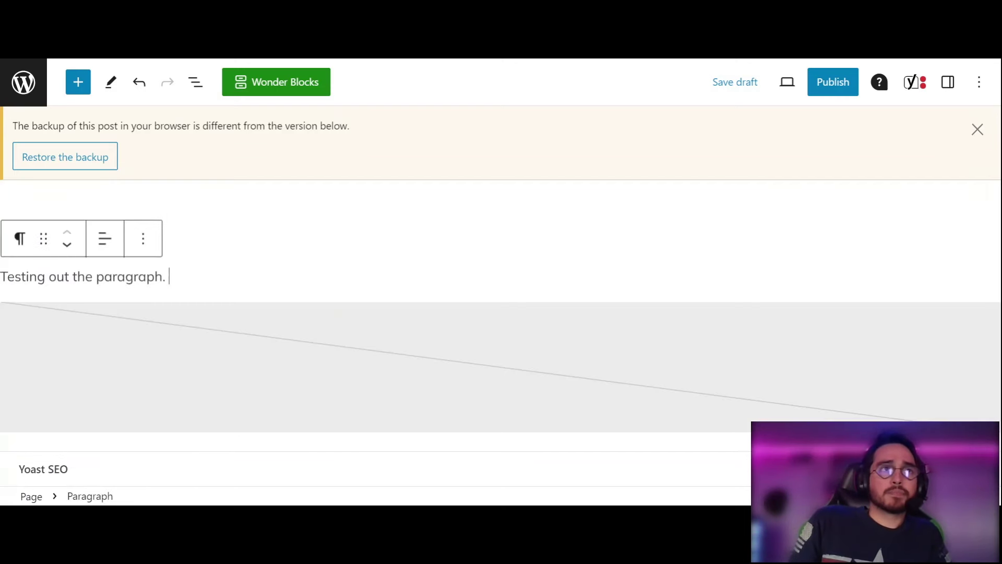
{"action": "left_click", "coordinate": [291, 339]}
{"action": "left_click", "coordinate": [180, 282]}
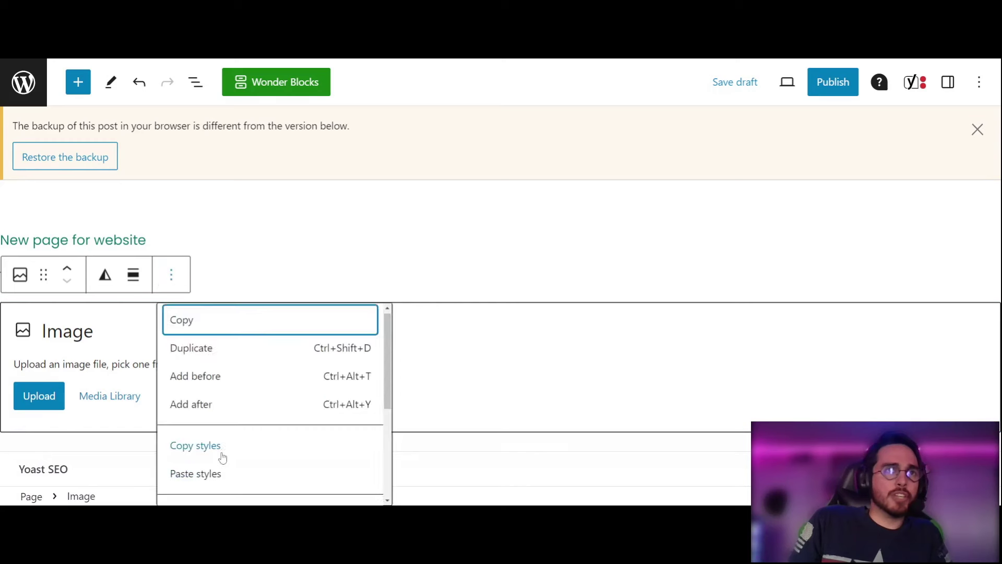
{"action": "scroll", "coordinate": [221, 456], "scroll_direction": "down", "scroll_amount": 5}
{"action": "left_click", "coordinate": [209, 485]}
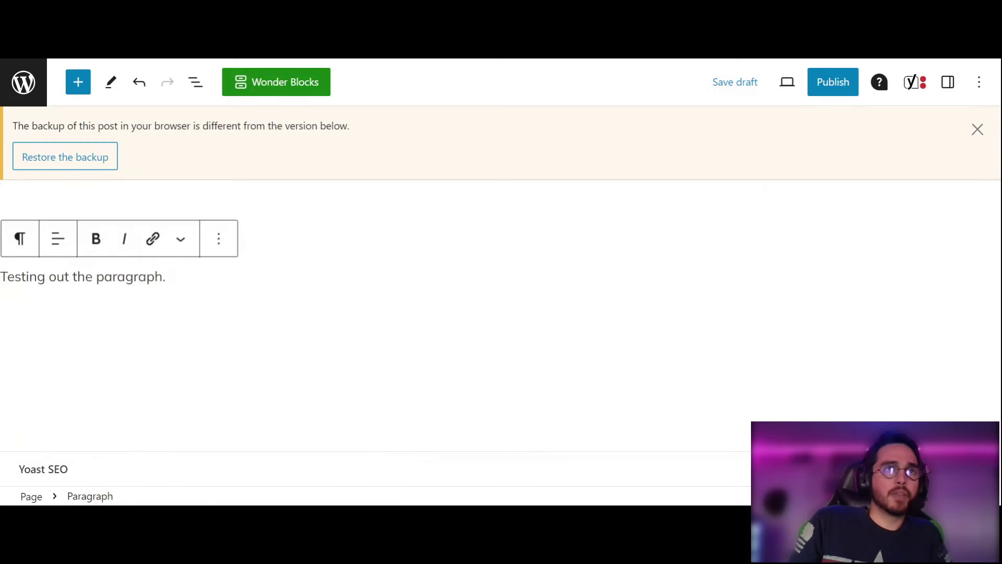
Review the page settings from the Summary through Yoast SEO, Featured image and Discussion
{"action": "key", "text": "Up"}
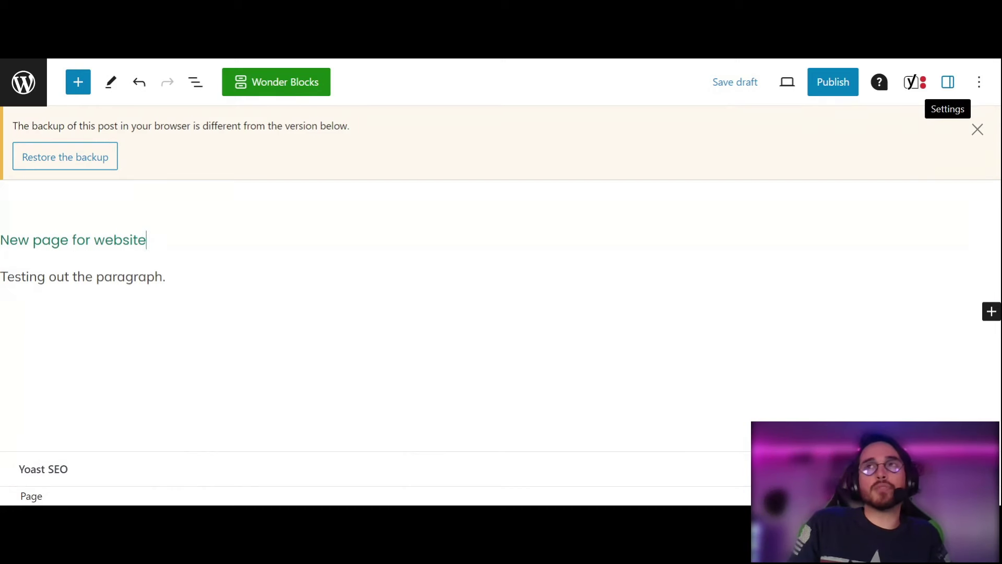
{"action": "left_click", "coordinate": [948, 83]}
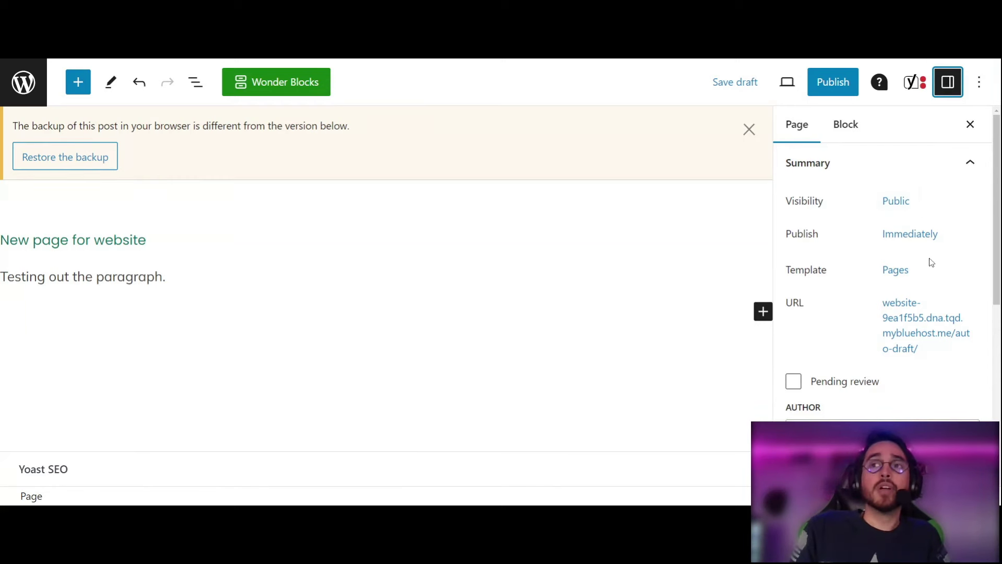
{"action": "scroll", "coordinate": [929, 260], "scroll_direction": "down", "scroll_amount": 2}
{"action": "scroll", "coordinate": [932, 263], "scroll_direction": "down", "scroll_amount": 3}
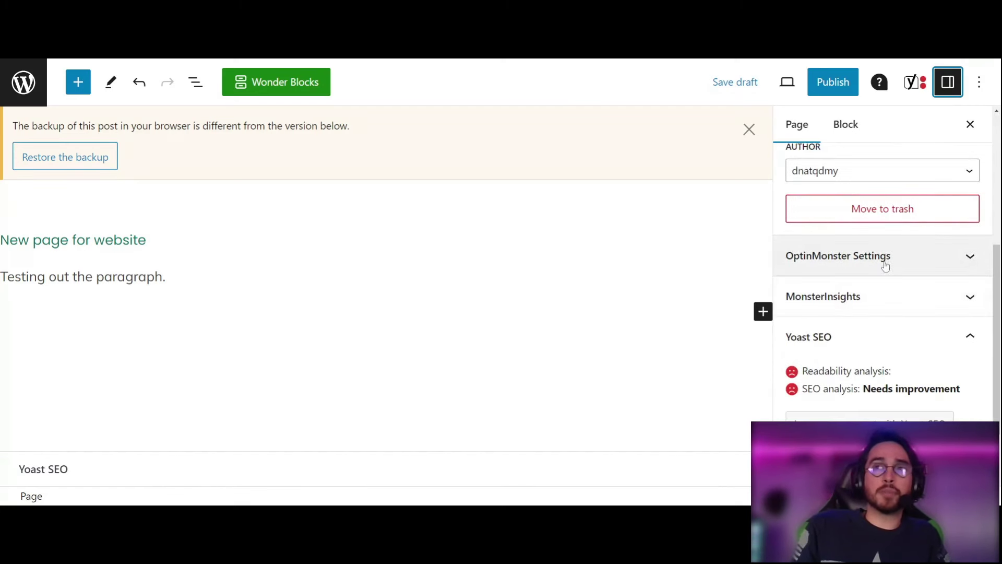
{"action": "scroll", "coordinate": [864, 336], "scroll_direction": "down", "scroll_amount": 2}
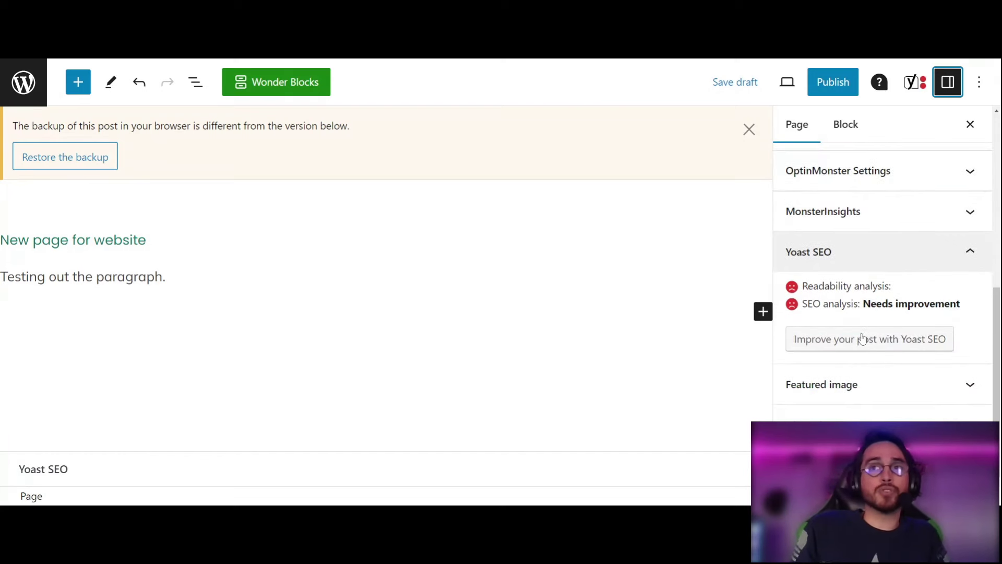
{"action": "scroll", "coordinate": [877, 292], "scroll_direction": "up", "scroll_amount": 1}
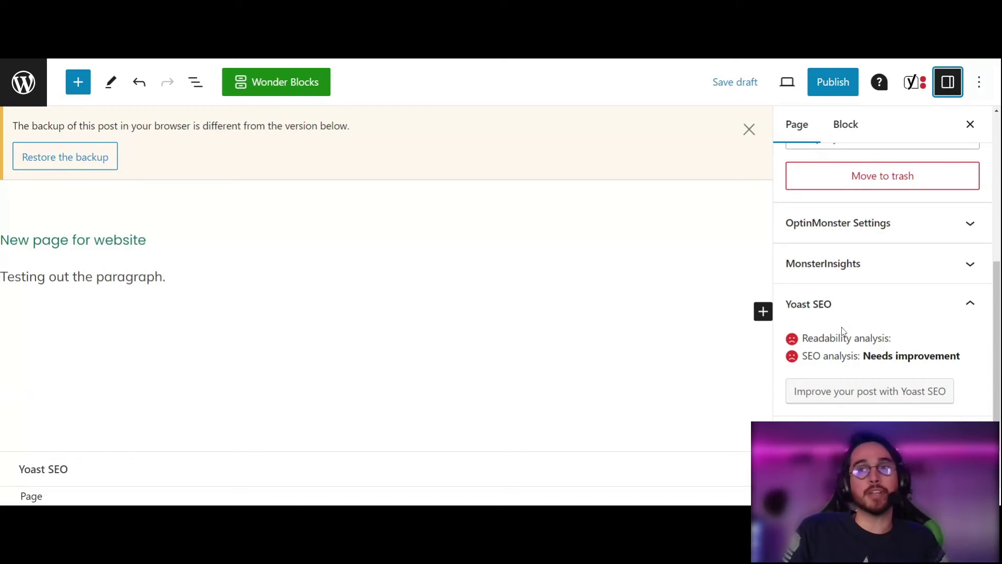
{"action": "scroll", "coordinate": [844, 331], "scroll_direction": "down", "scroll_amount": 1}
{"action": "left_click", "coordinate": [917, 387]}
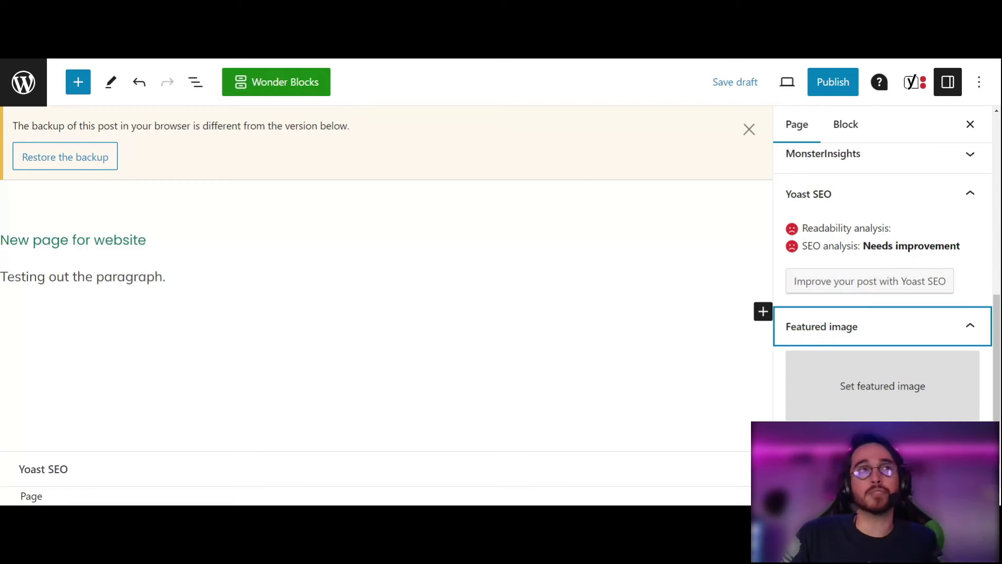
{"action": "key", "text": "Tab"}
{"action": "key", "text": "Tab"}
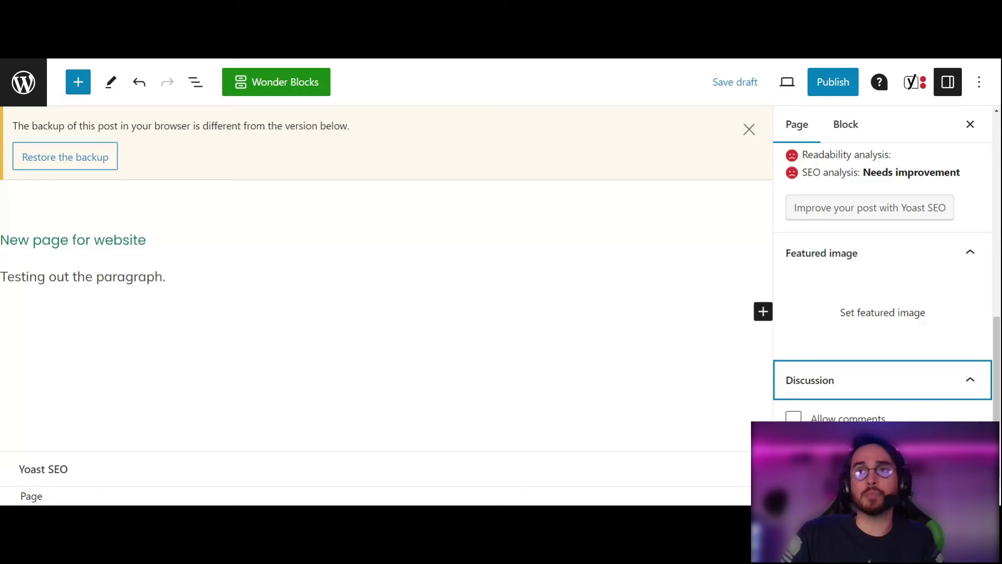
{"action": "scroll", "coordinate": [899, 405], "scroll_direction": "up", "scroll_amount": 10}
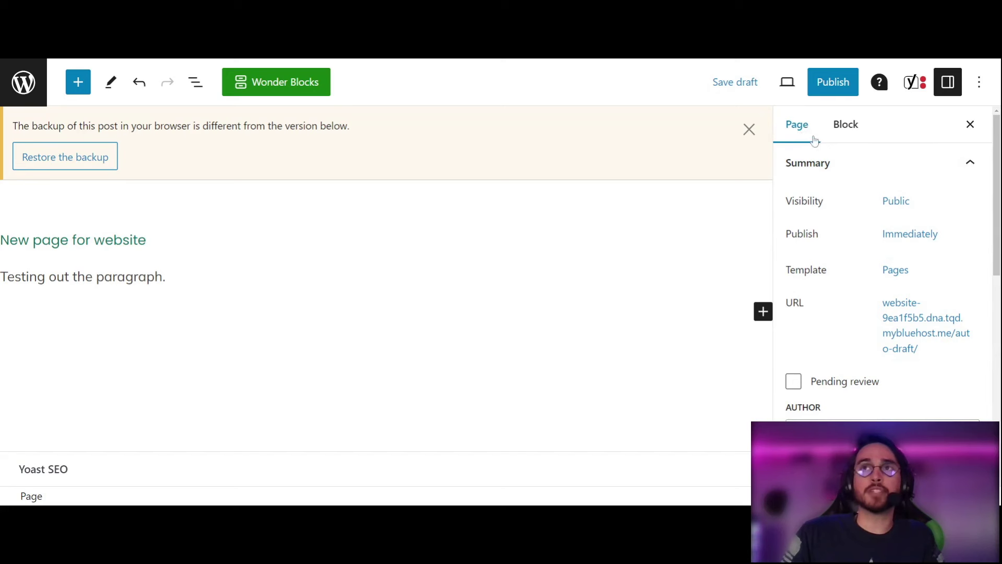
Examine the block settings of the "Testing out the paragraph." block, including the Entrance Animations options
{"action": "left_click", "coordinate": [851, 132]}
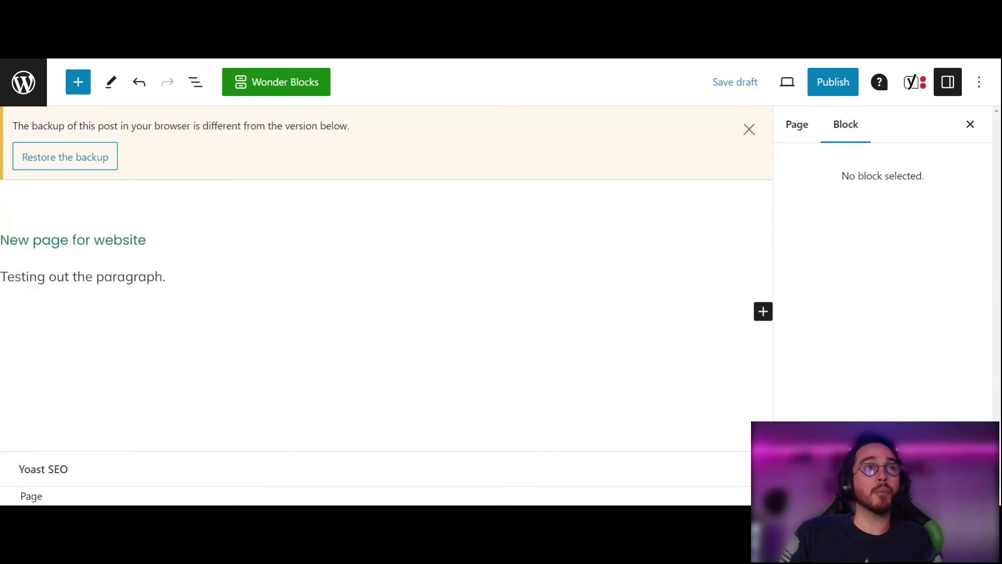
{"action": "left_click", "coordinate": [112, 276]}
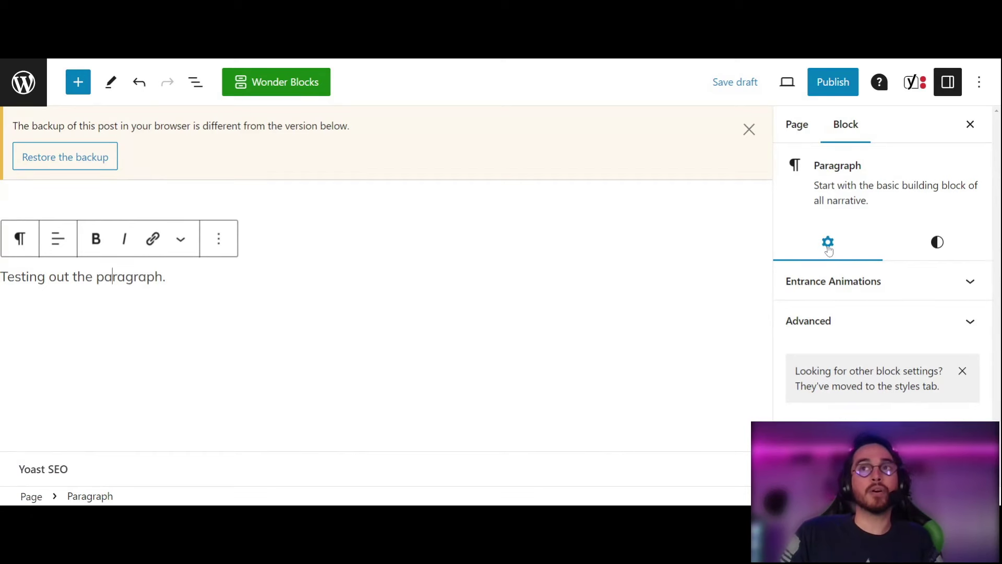
{"action": "left_click", "coordinate": [888, 285]}
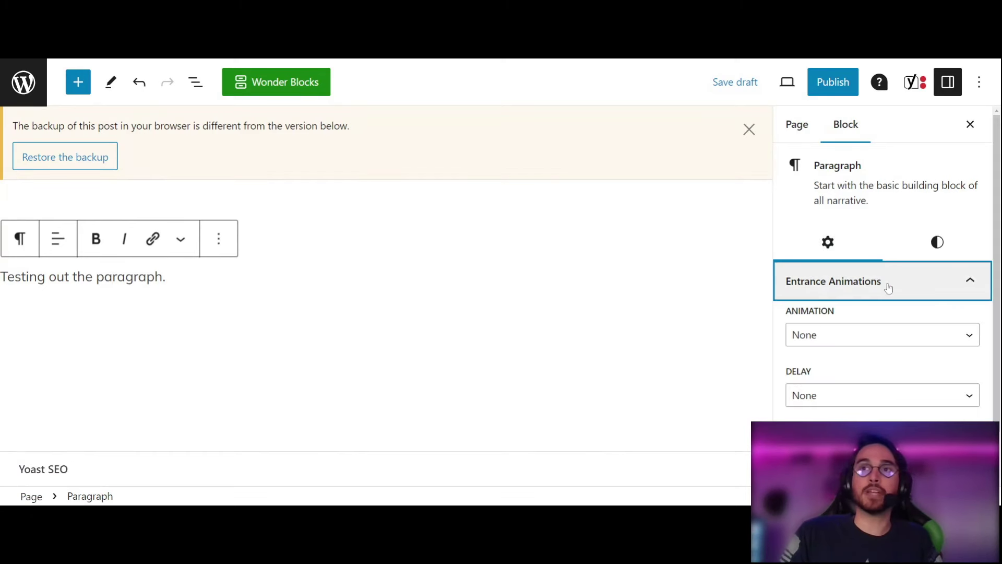
{"action": "scroll", "coordinate": [888, 287], "scroll_direction": "down", "scroll_amount": 1}
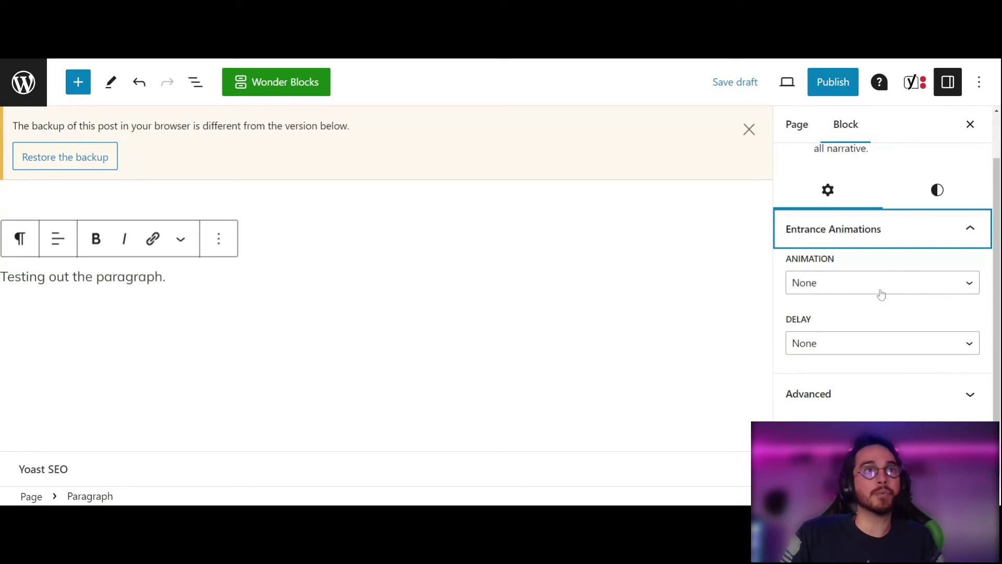
{"action": "left_click", "coordinate": [882, 295]}
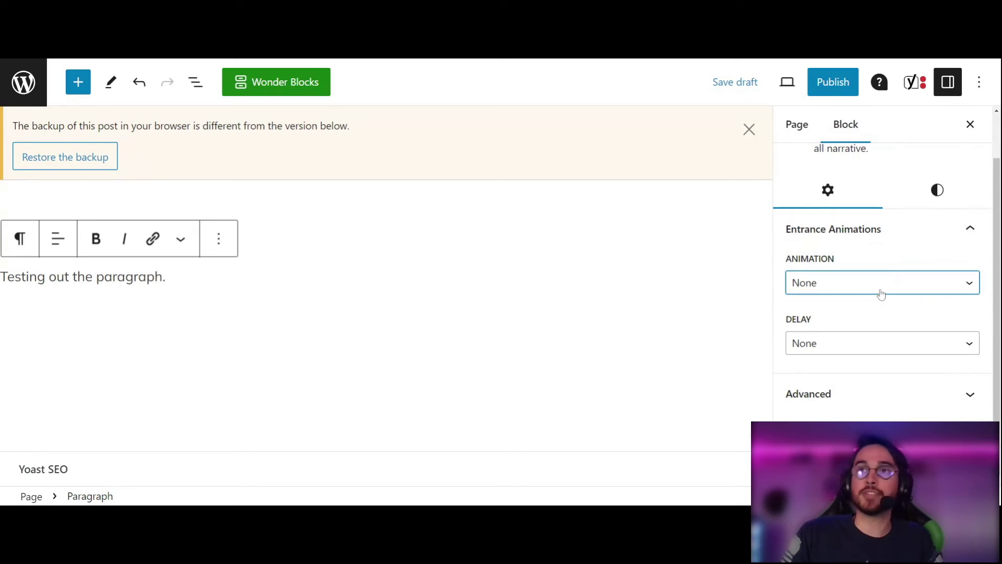
Set the paragraph's text color to Vivid red and its background to the Secondary green, and view the link color options
{"action": "left_click", "coordinate": [938, 201]}
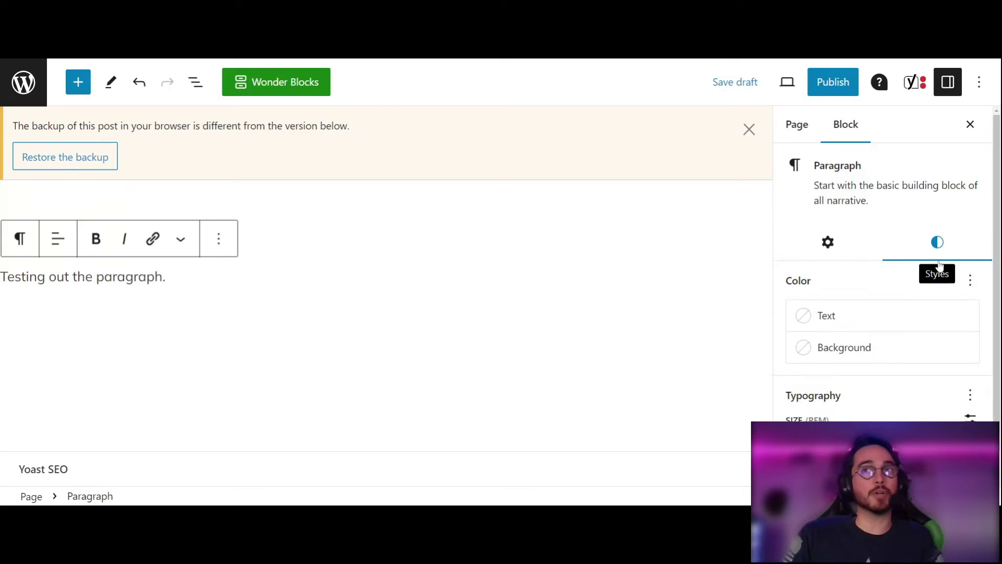
{"action": "left_click", "coordinate": [879, 323]}
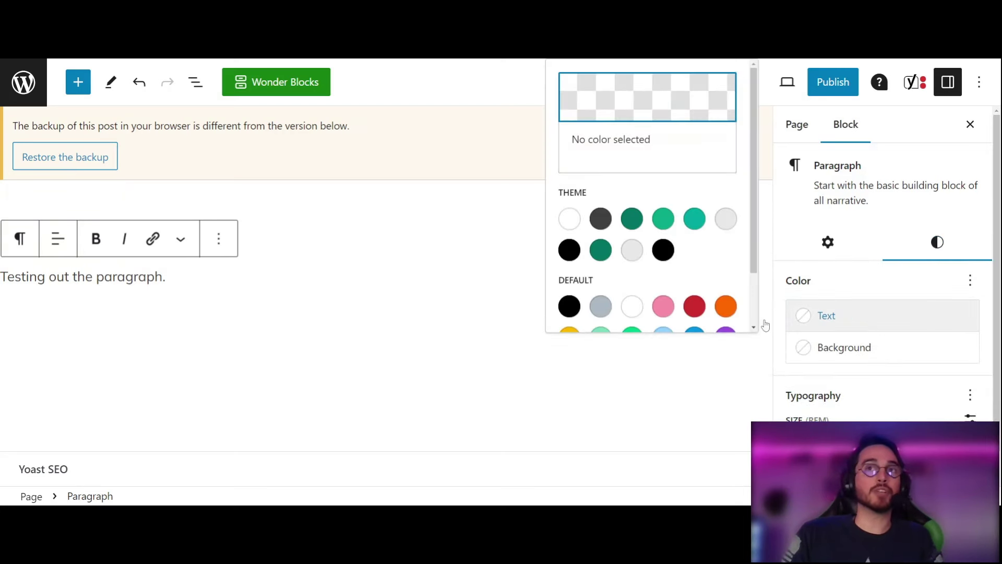
{"action": "left_click", "coordinate": [693, 310]}
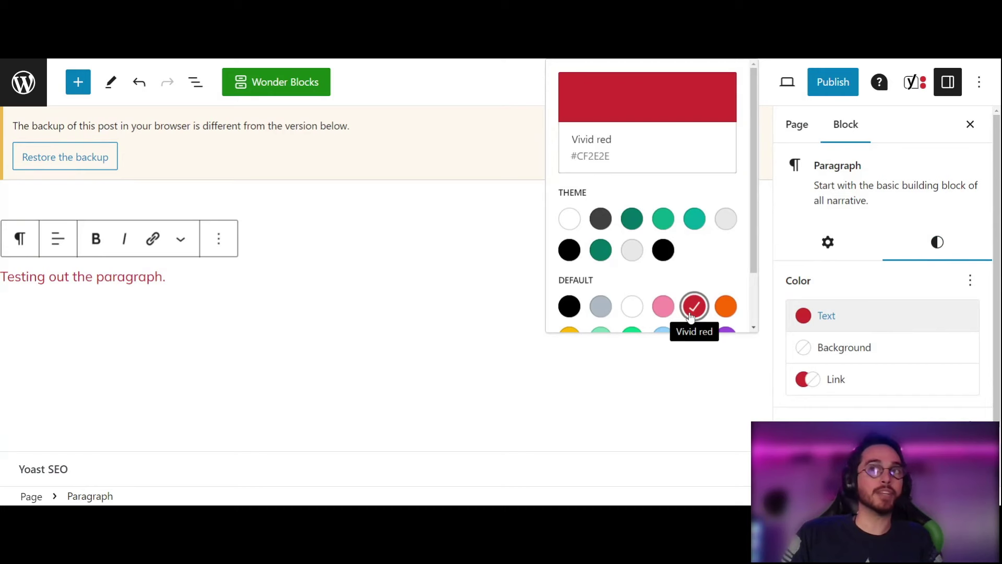
{"action": "left_click", "coordinate": [853, 349]}
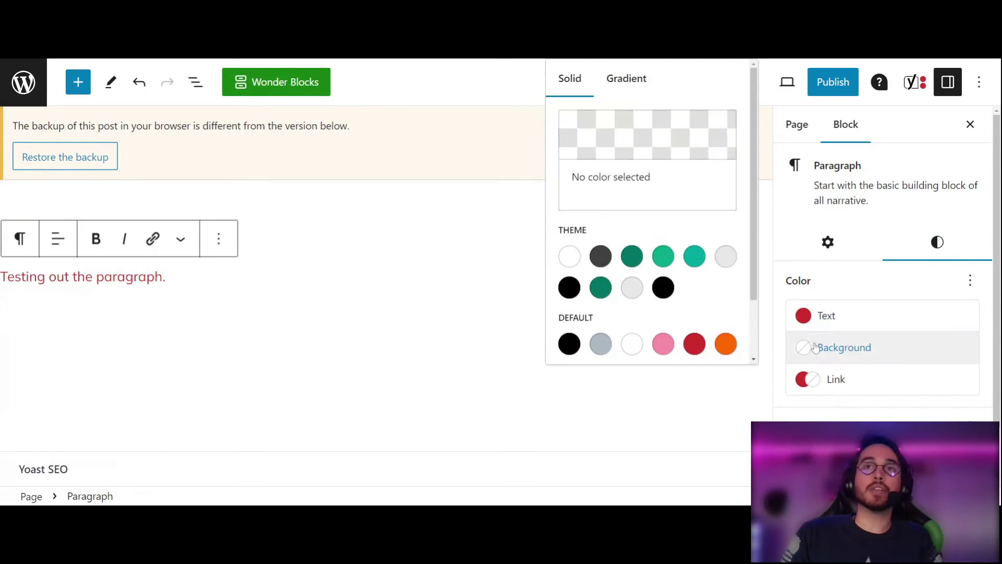
{"action": "left_click", "coordinate": [665, 256]}
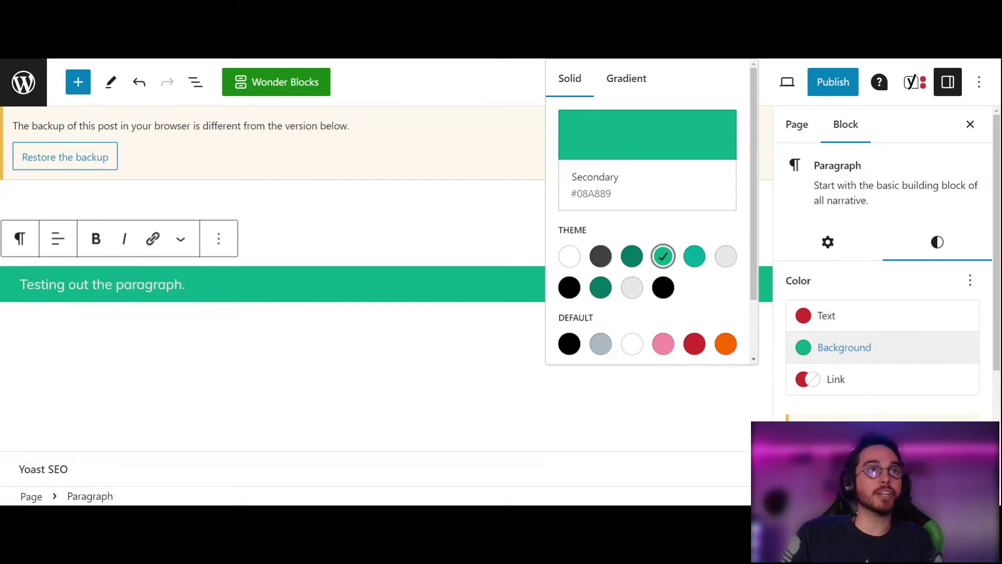
{"action": "left_click", "coordinate": [847, 383]}
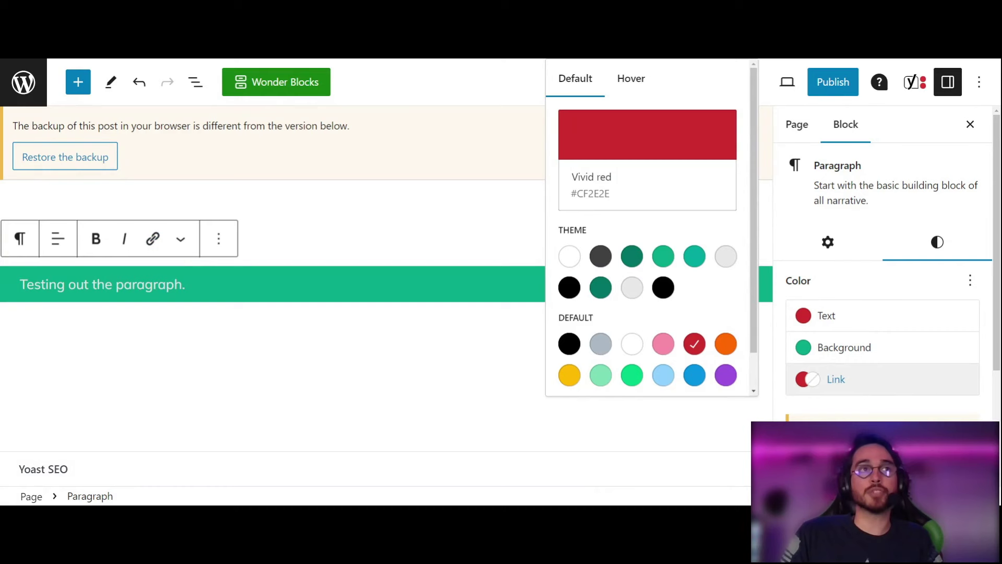
{"action": "left_click", "coordinate": [152, 241]}
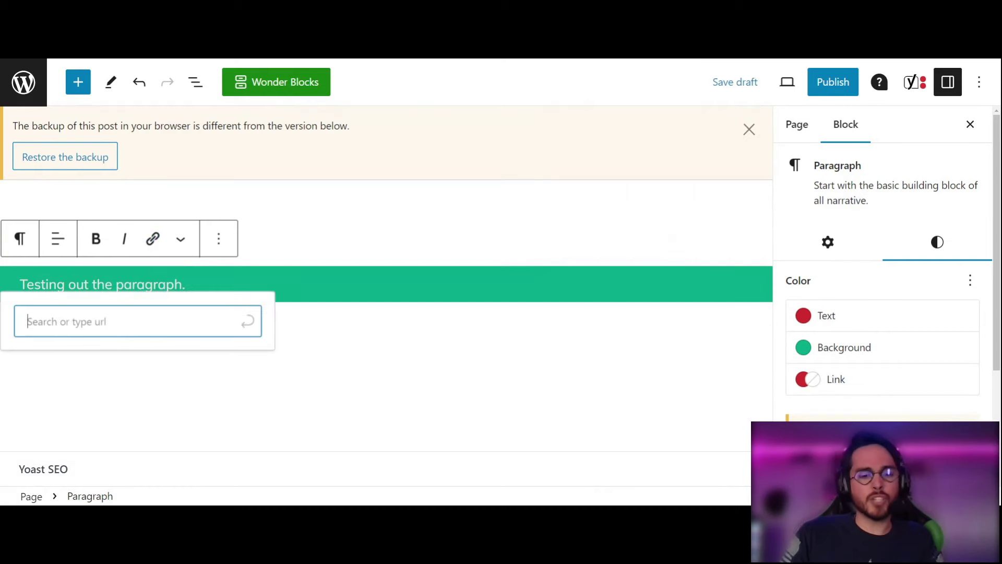
{"action": "type", "text": "www.es"}
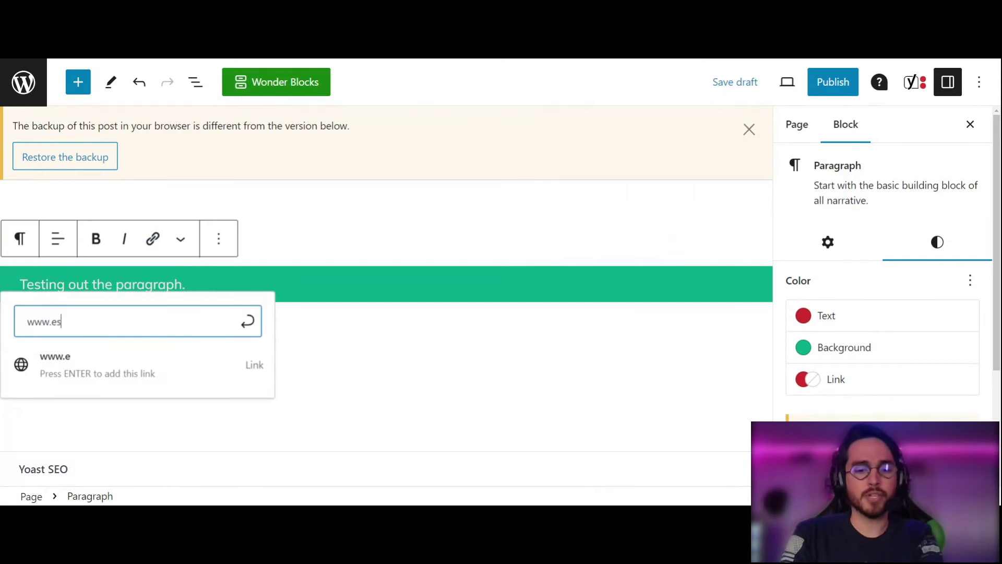
{"action": "type", "text": "pn.com"}
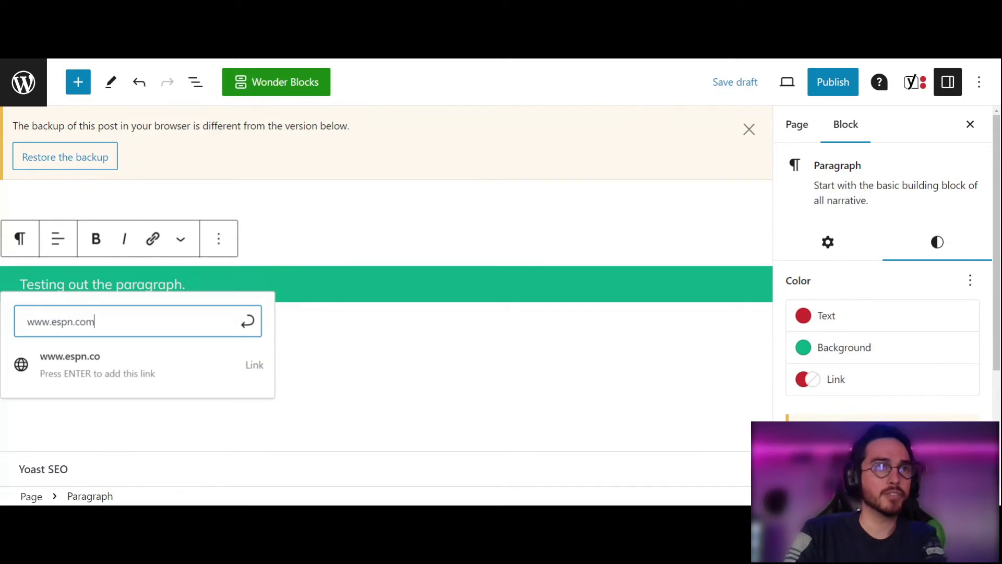
{"action": "left_click", "coordinate": [249, 321]}
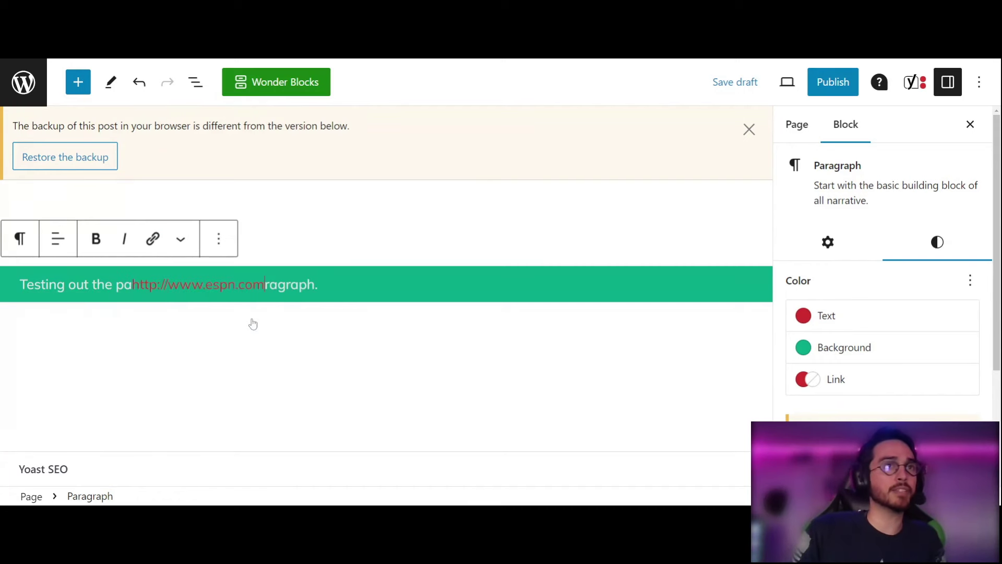
{"action": "left_click_drag", "start_coordinate": [132, 285], "coordinate": [19, 284]}
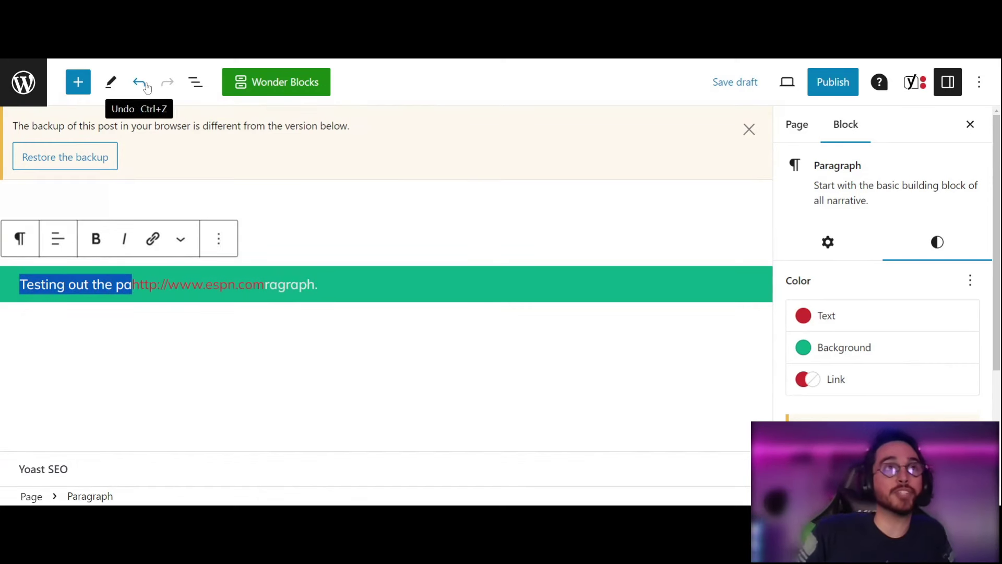
{"action": "left_click", "coordinate": [272, 334]}
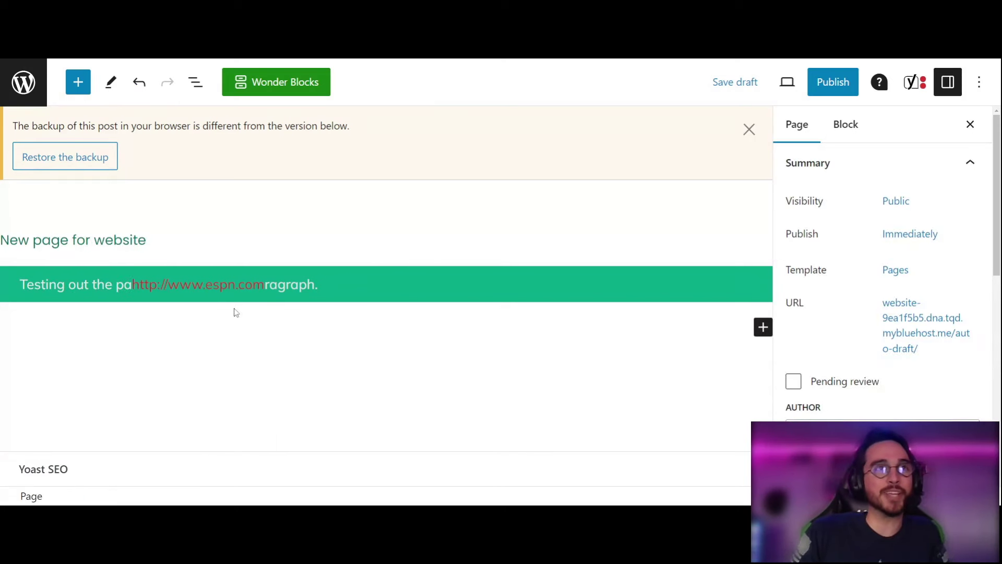
{"action": "left_click", "coordinate": [140, 86]}
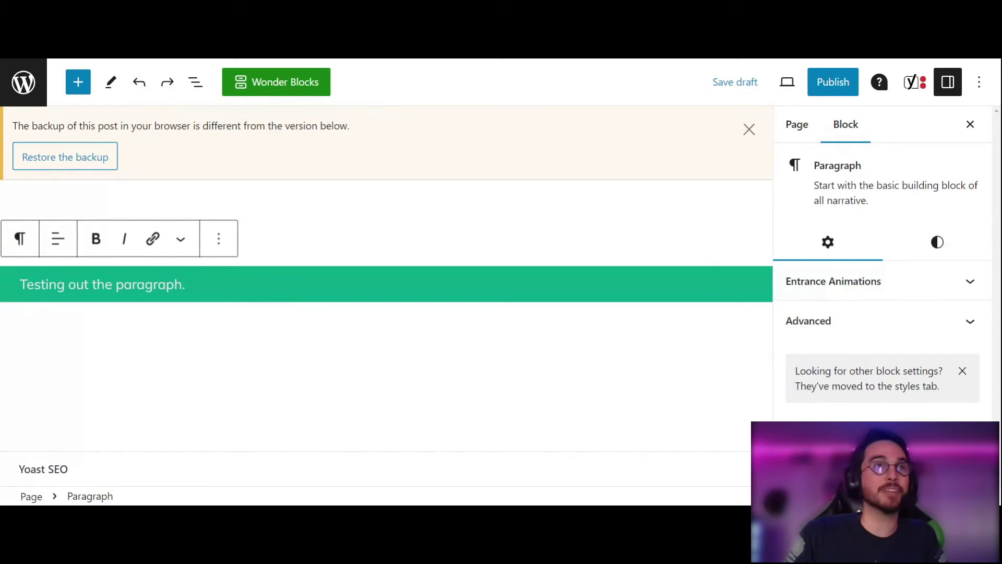
{"action": "key", "text": "shift+Left"}
{"action": "key", "text": "shift+Left"}
{"action": "key", "text": "shift+Left"}
{"action": "key", "text": "shift+Left"}
{"action": "key", "text": "shift+Left"}
{"action": "key", "text": "shift+Left"}
{"action": "key", "text": "shift+Left"}
{"action": "key", "text": "shift+Left"}
{"action": "key", "text": "shift+Left"}
{"action": "key", "text": "shift+Left"}
{"action": "key", "text": "shift+Left"}
{"action": "key", "text": "shift+Left"}
{"action": "key", "text": "shift+Left"}
{"action": "key", "text": "shift+Left"}
{"action": "key", "text": "shift+Left"}
{"action": "key", "text": "shift+Left"}
{"action": "key", "text": "shift+Left"}
{"action": "key", "text": "shift+Left"}
{"action": "key", "text": "shift+Left"}
{"action": "key", "text": "shift+Left"}
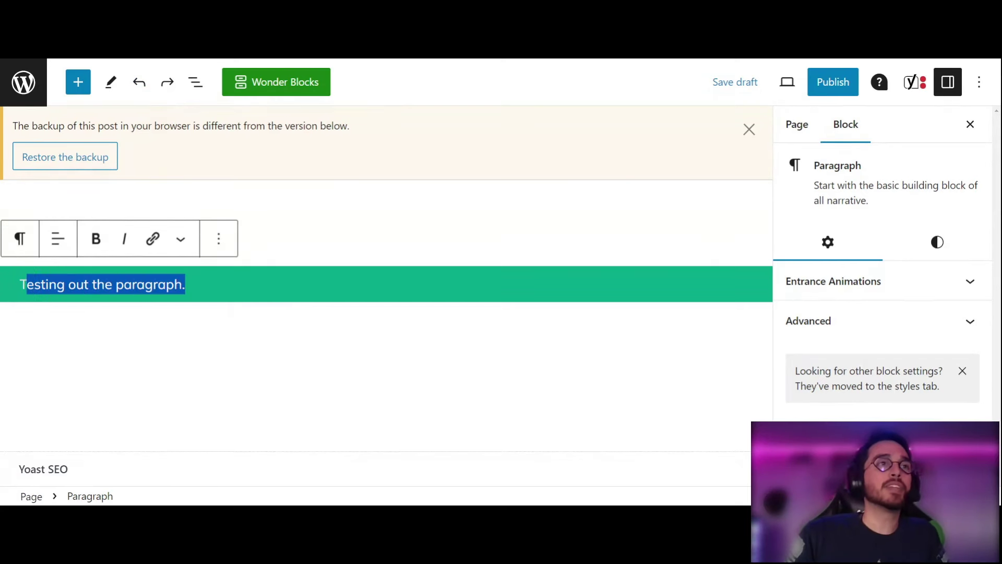
{"action": "left_click", "coordinate": [153, 239]}
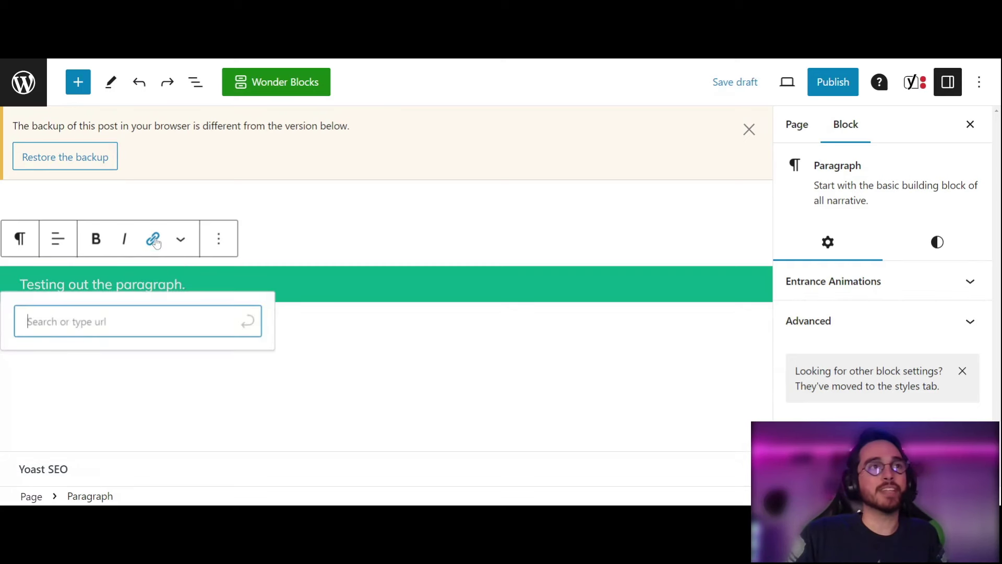
{"action": "type", "text": "w"}
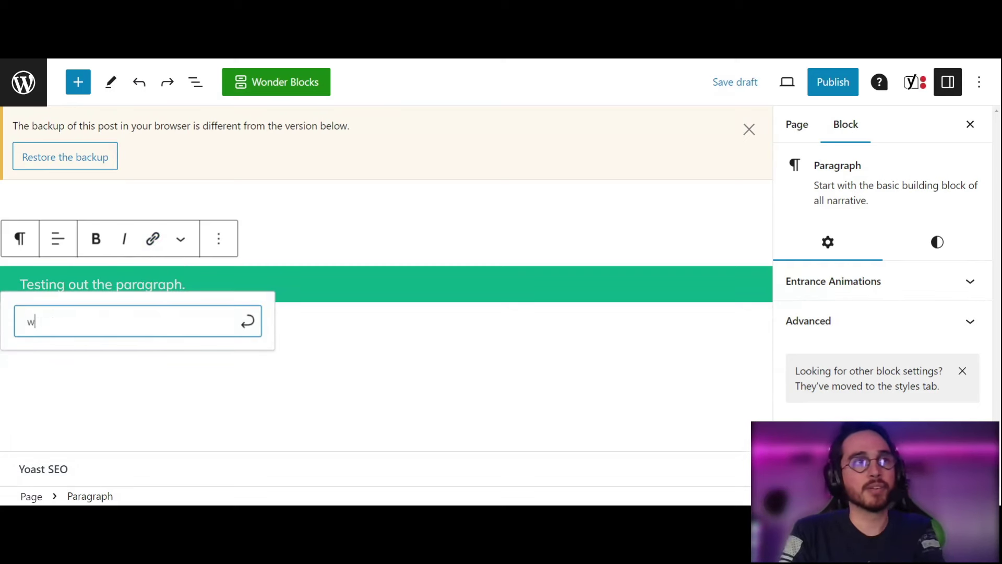
{"action": "type", "text": "ww.espn.com"}
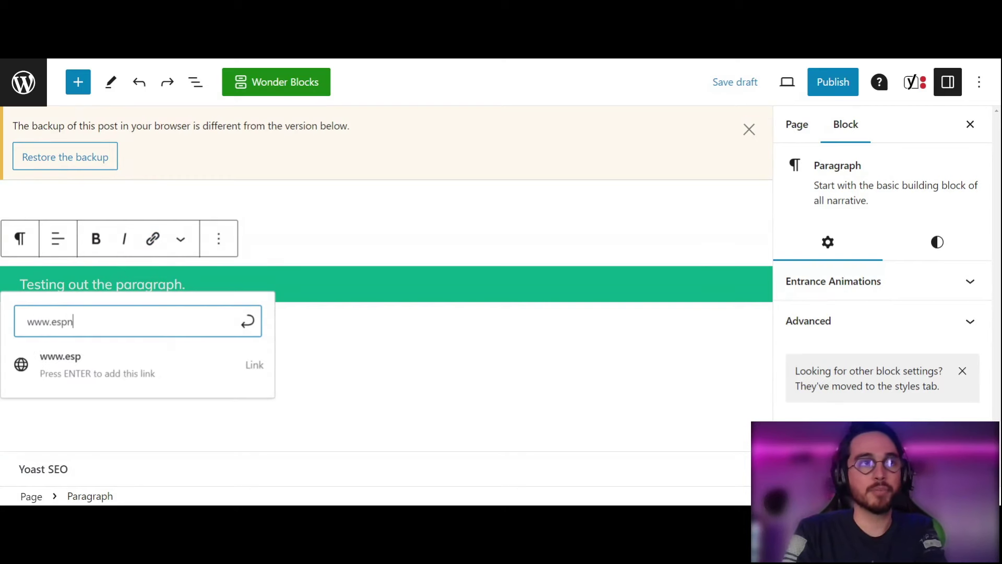
{"action": "left_click", "coordinate": [255, 323]}
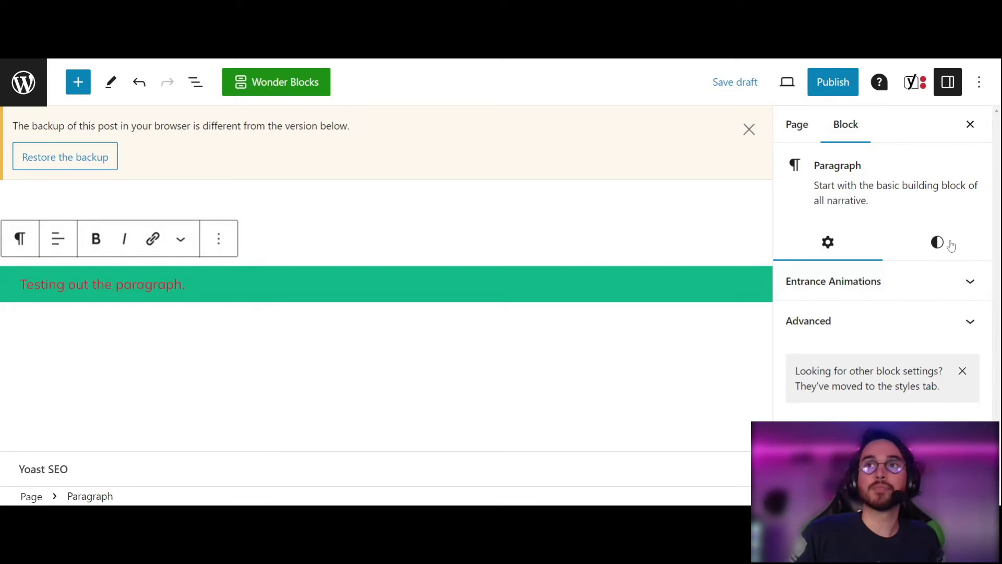
Set the paragraph's link color to the default black and compare the text and link color choices
{"action": "left_click", "coordinate": [950, 245]}
{"action": "left_click", "coordinate": [831, 381]}
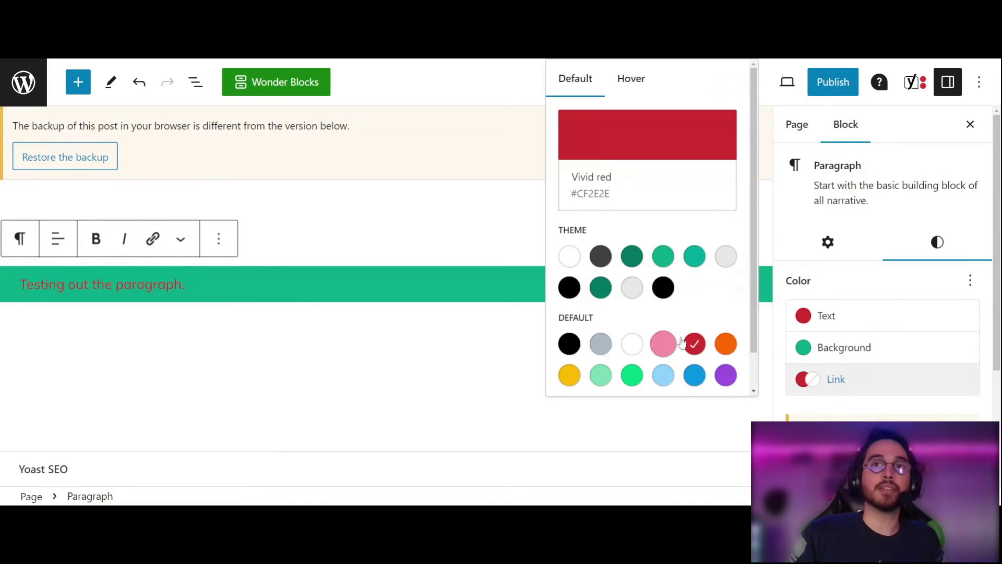
{"action": "left_click", "coordinate": [570, 344]}
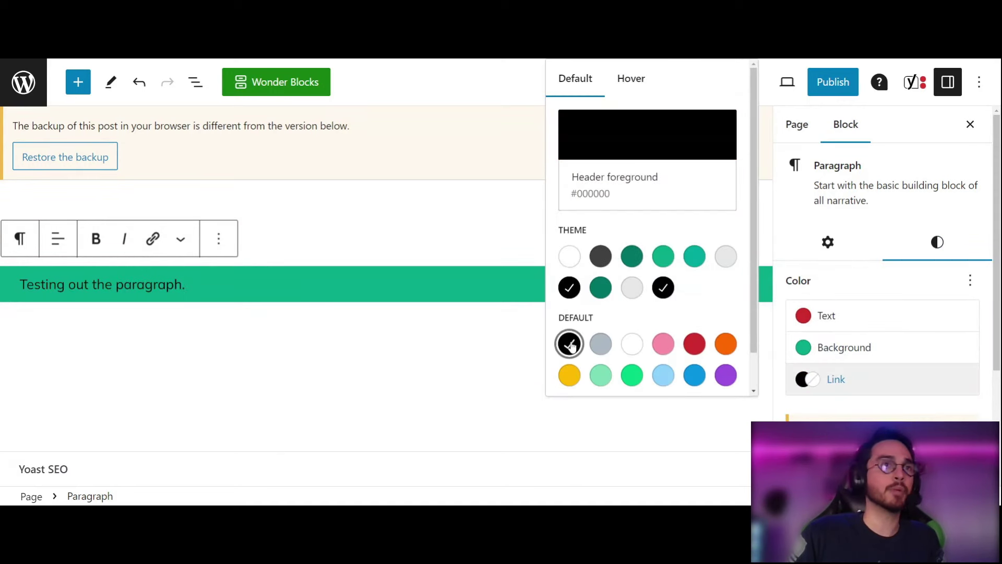
{"action": "left_click", "coordinate": [913, 324]}
{"action": "left_click", "coordinate": [902, 325]}
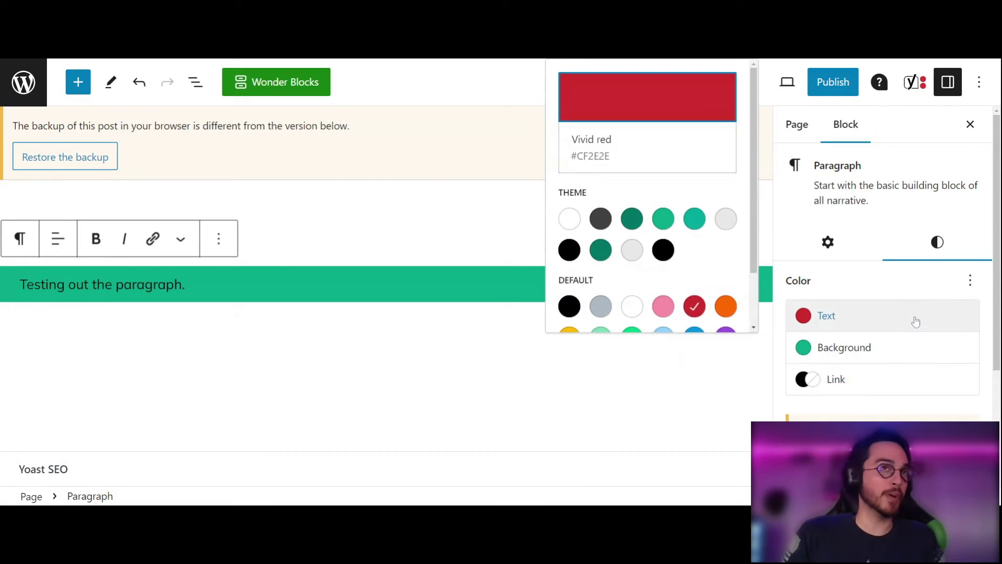
{"action": "left_click", "coordinate": [905, 395]}
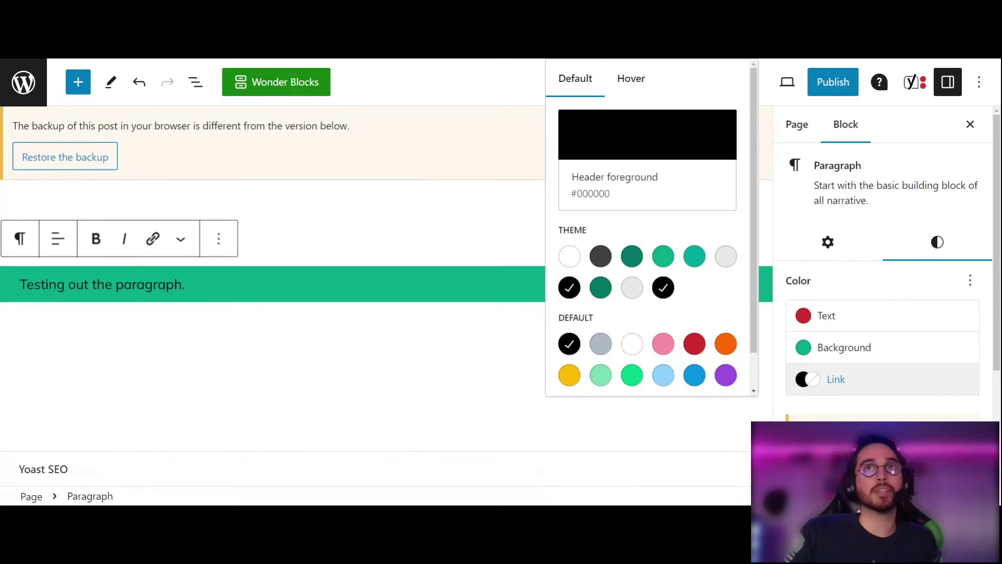
Set the paragraph's link hover color to Luminous vivid amber and add an empty paragraph block below it
{"action": "left_click", "coordinate": [633, 79]}
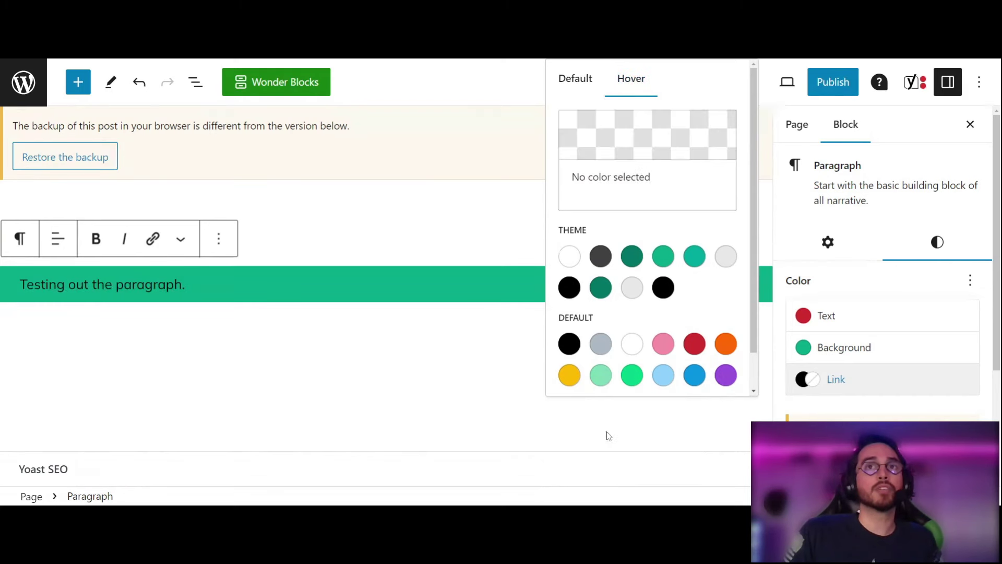
{"action": "left_click", "coordinate": [569, 376]}
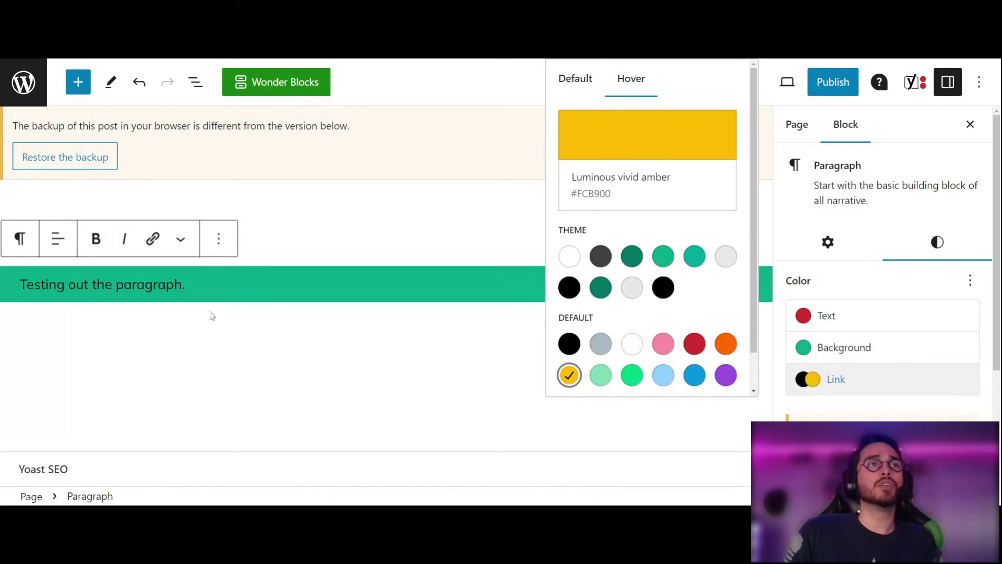
{"action": "left_click", "coordinate": [511, 355]}
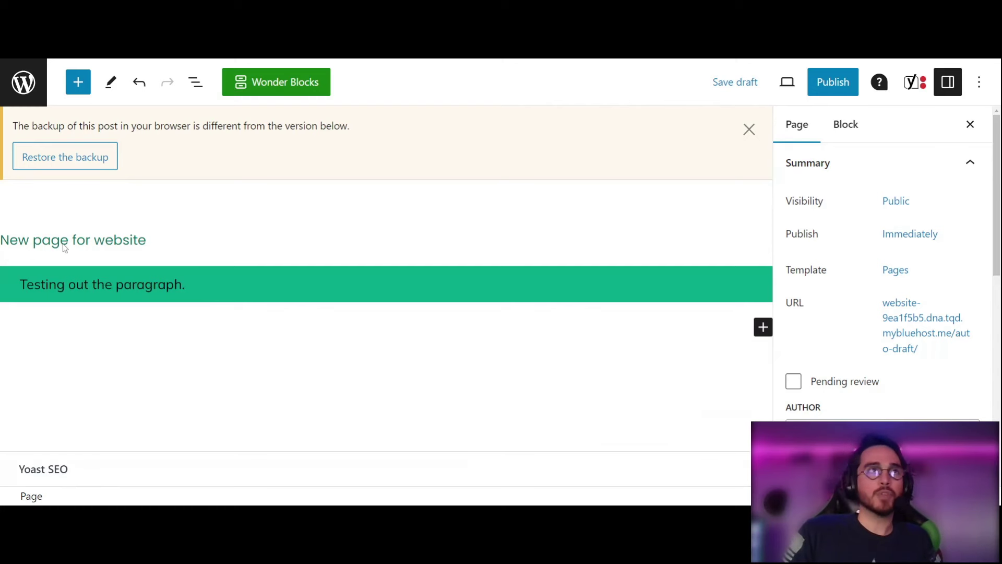
{"action": "left_click", "coordinate": [78, 82]}
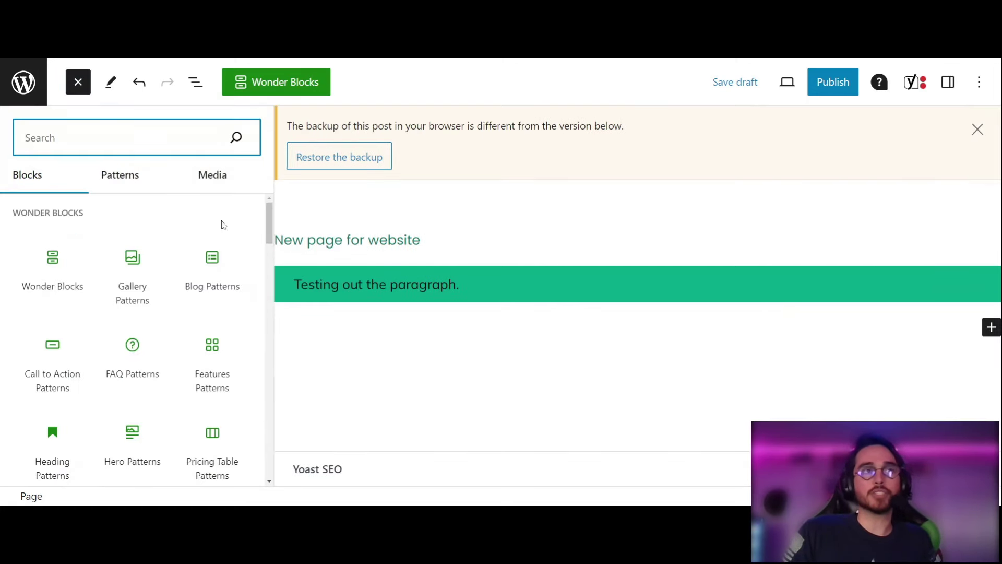
{"action": "left_click", "coordinate": [208, 309]}
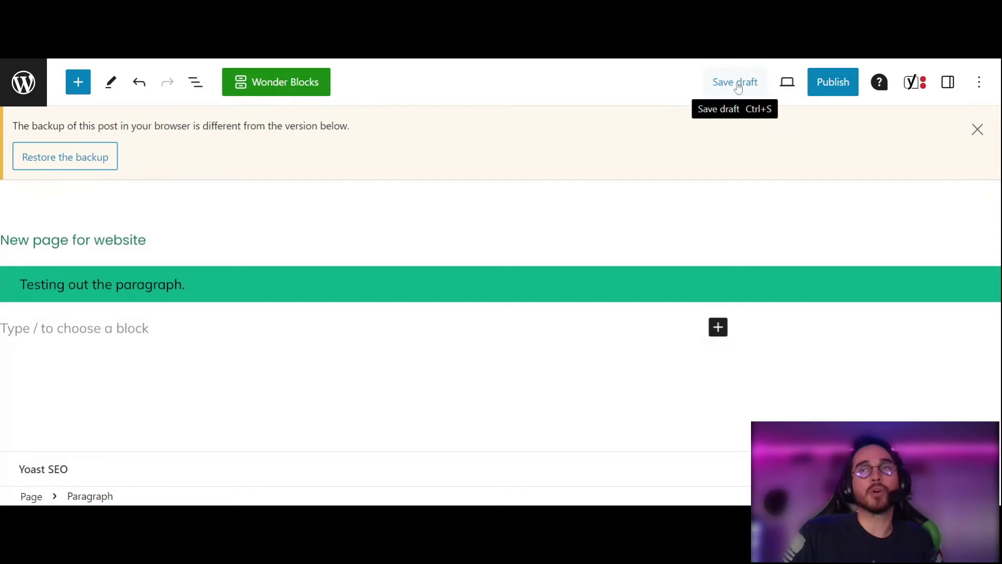
Publish the page with public visibility, dismissing the offer to launch the site and the post-publish details
{"action": "left_click", "coordinate": [834, 89]}
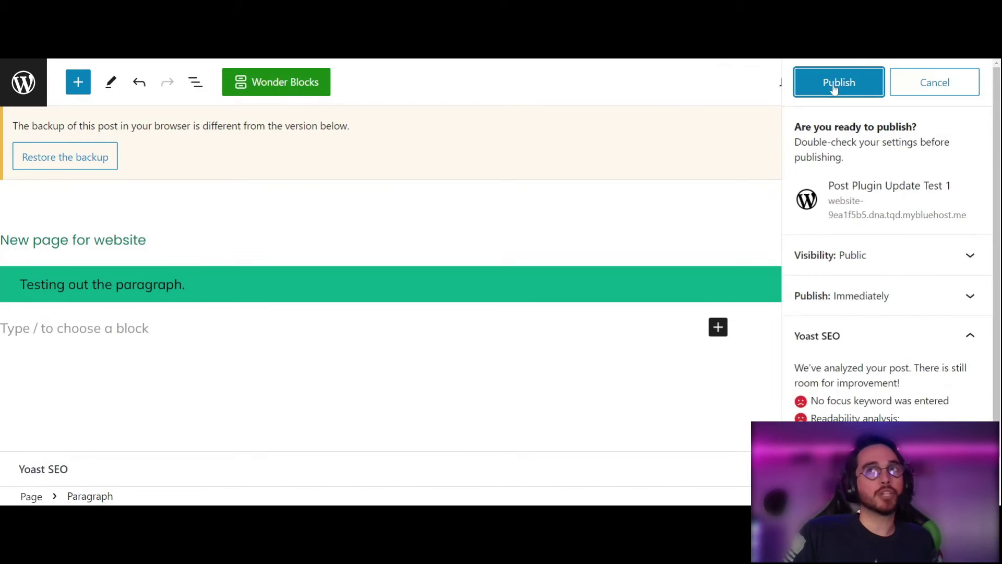
{"action": "left_click", "coordinate": [834, 89]}
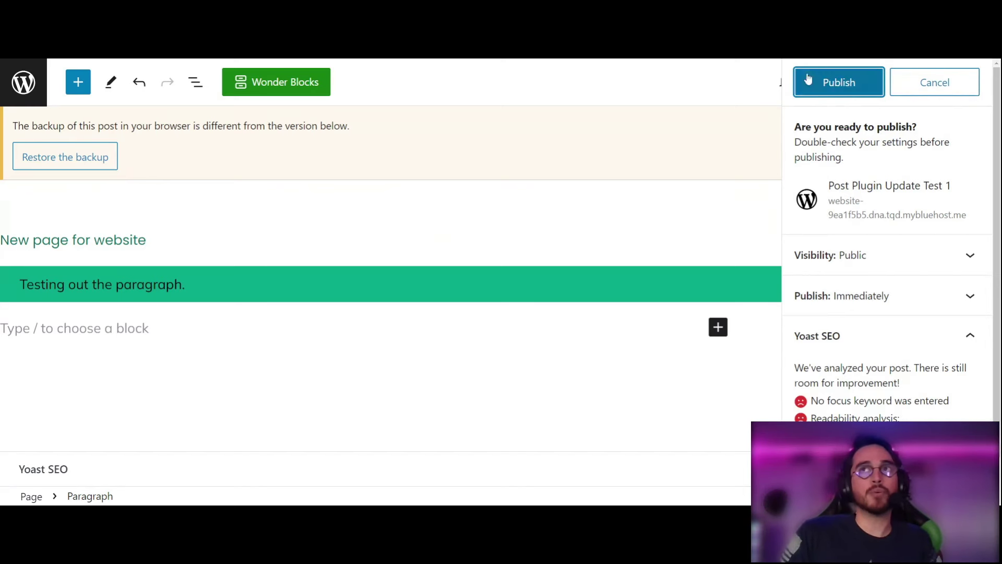
{"action": "left_click", "coordinate": [846, 84]}
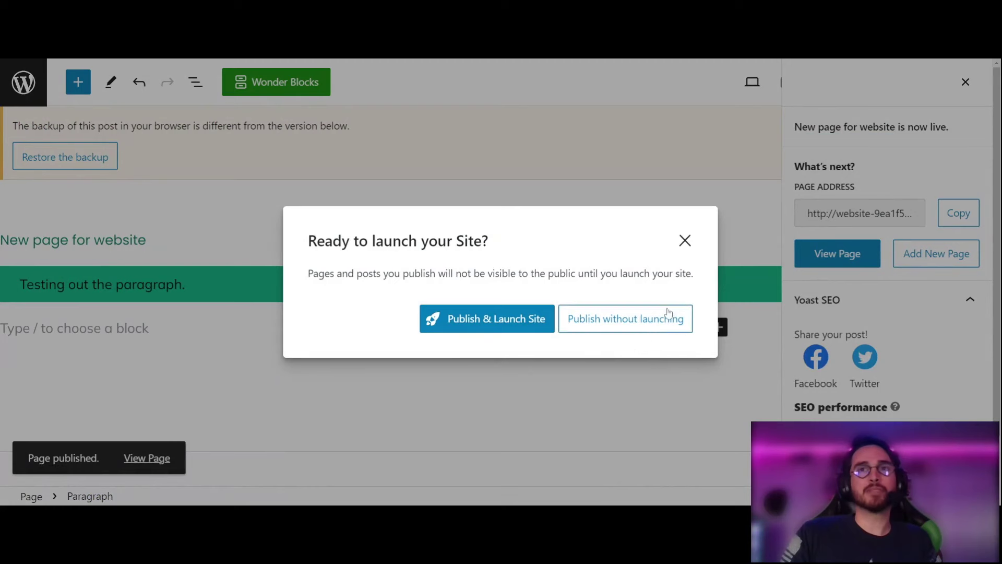
{"action": "left_click", "coordinate": [685, 241]}
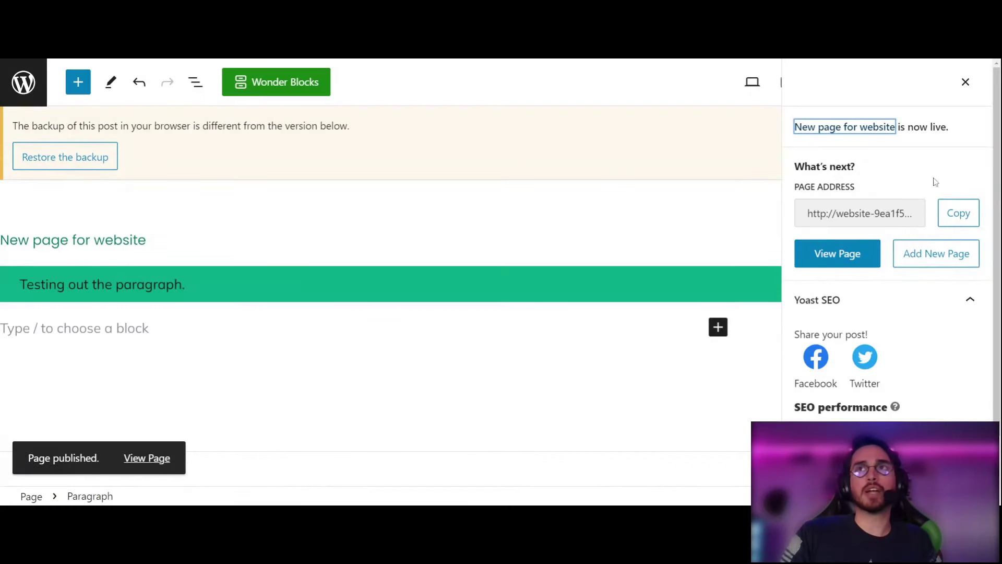
{"action": "left_click", "coordinate": [966, 83]}
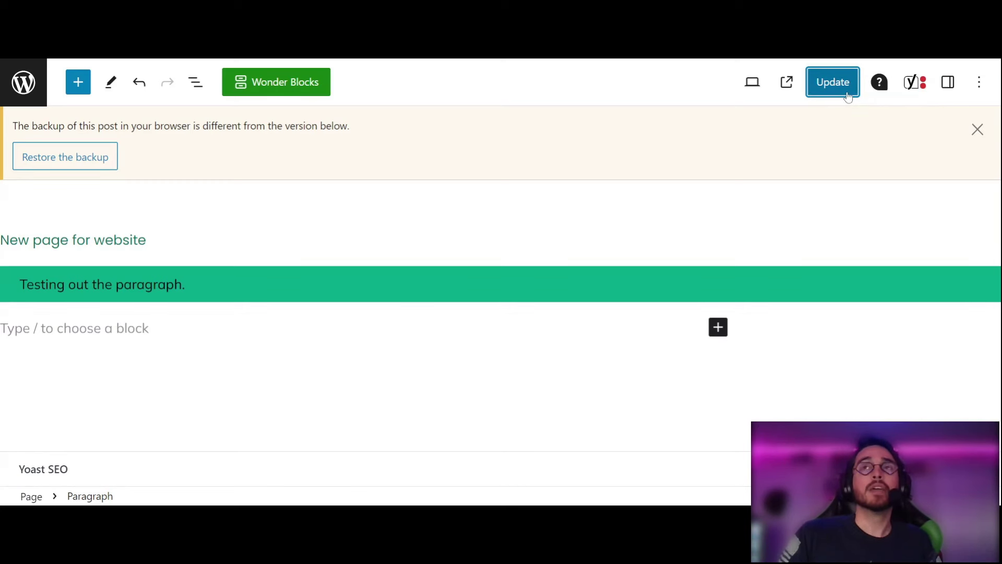
Switch the published page back to draft from the page settings and confirm unpublishing it
{"action": "left_click", "coordinate": [949, 89]}
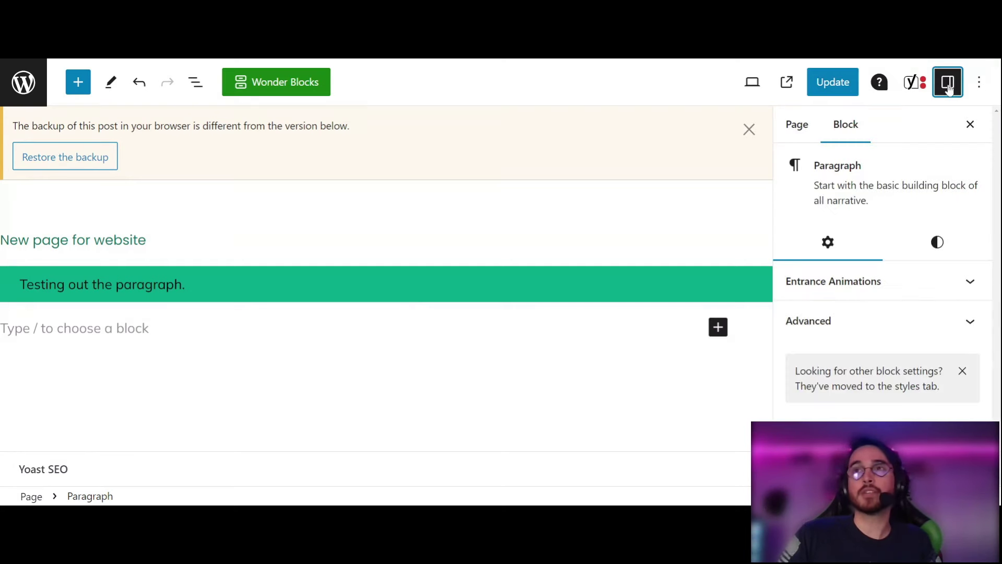
{"action": "left_click", "coordinate": [807, 137]}
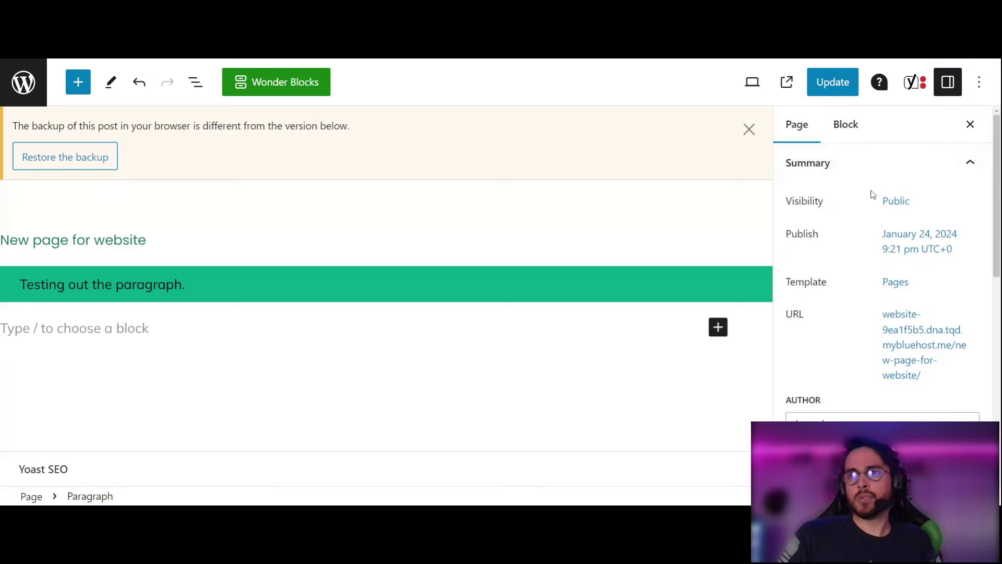
{"action": "scroll", "coordinate": [872, 195], "scroll_direction": "down", "scroll_amount": 2}
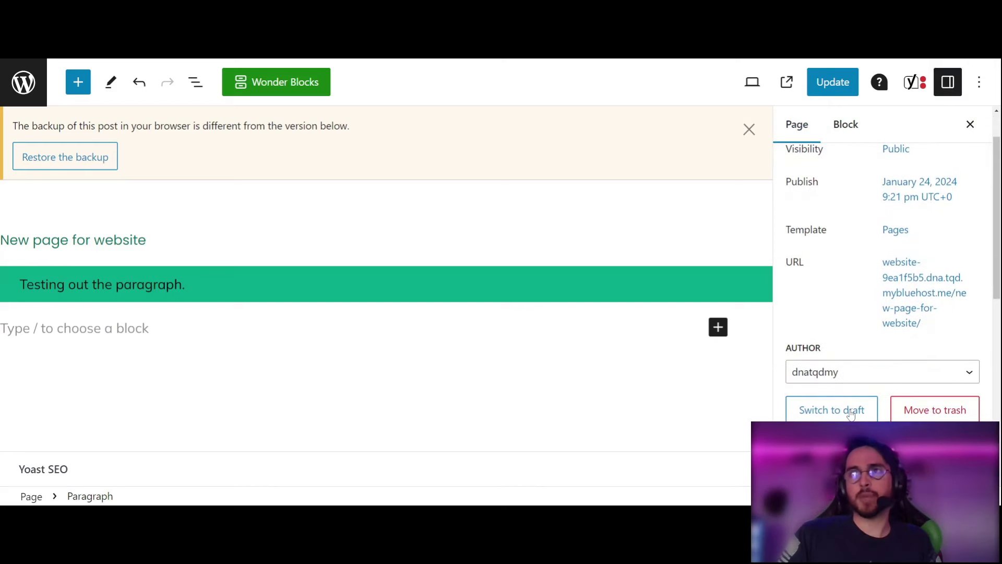
{"action": "scroll", "coordinate": [872, 313], "scroll_direction": "up", "scroll_amount": 1}
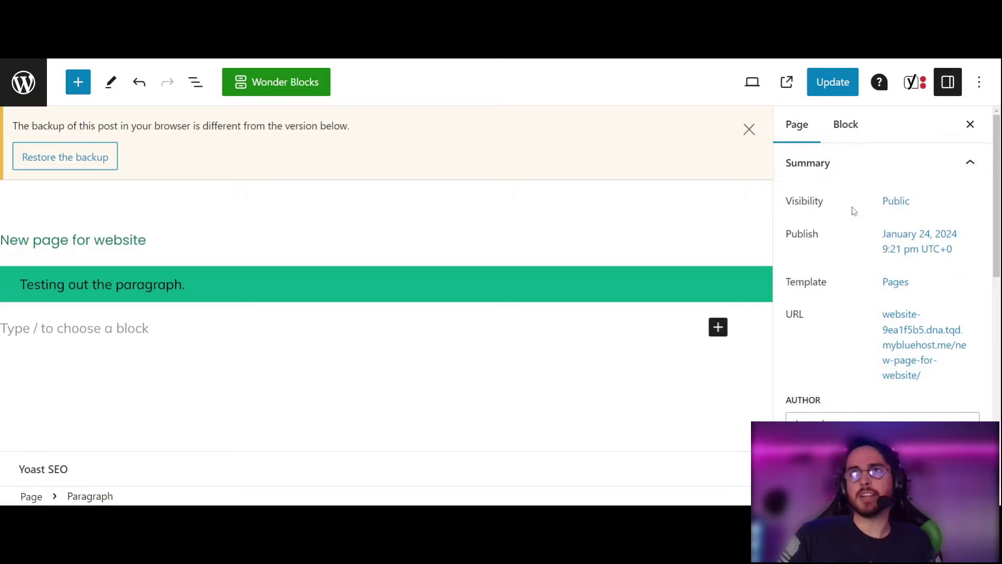
{"action": "scroll", "coordinate": [853, 208], "scroll_direction": "down", "scroll_amount": 5}
{"action": "left_click", "coordinate": [830, 202]}
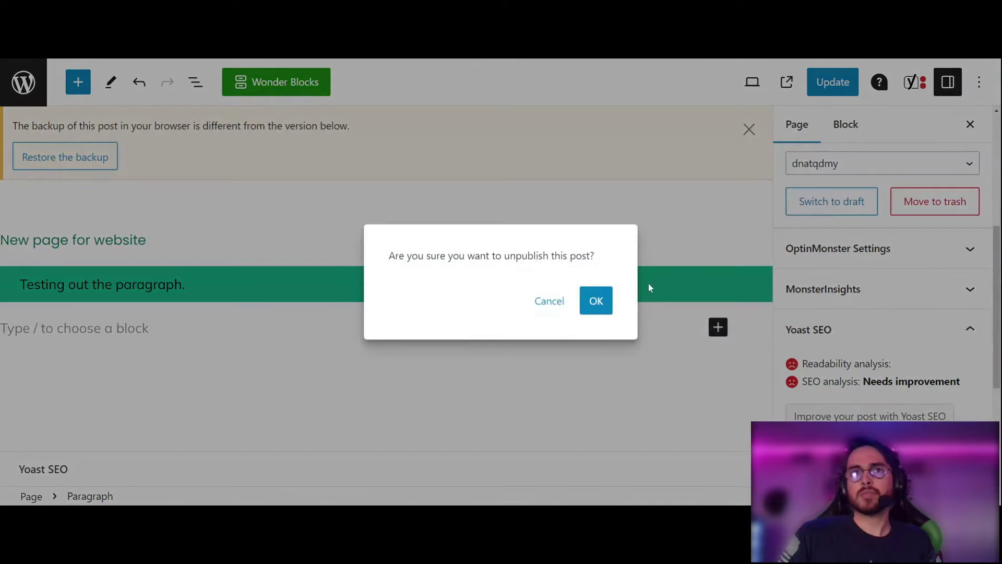
{"action": "left_click", "coordinate": [596, 301]}
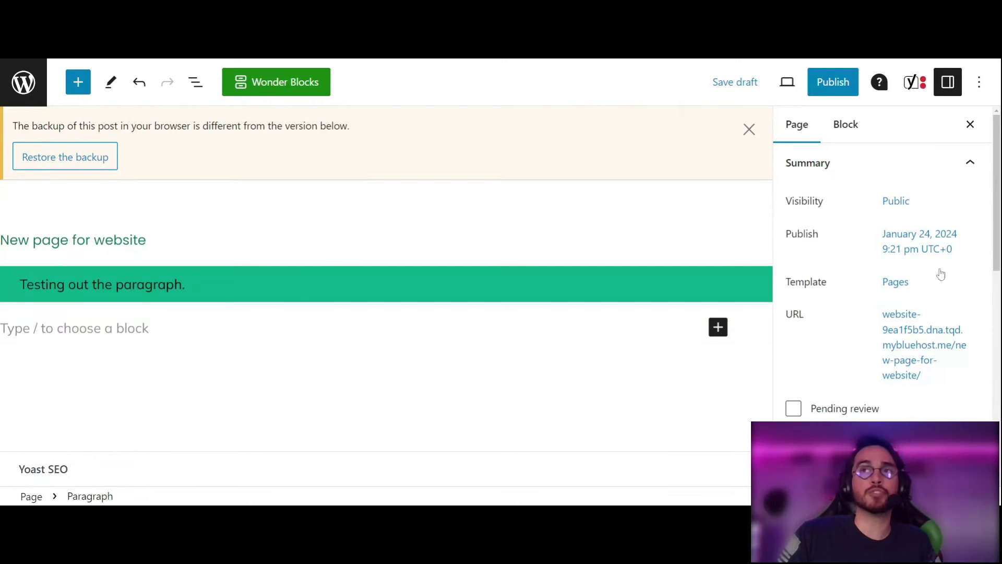
Publish the drafted page again, dismiss the post-publish details and update the live page
{"action": "left_click", "coordinate": [844, 81]}
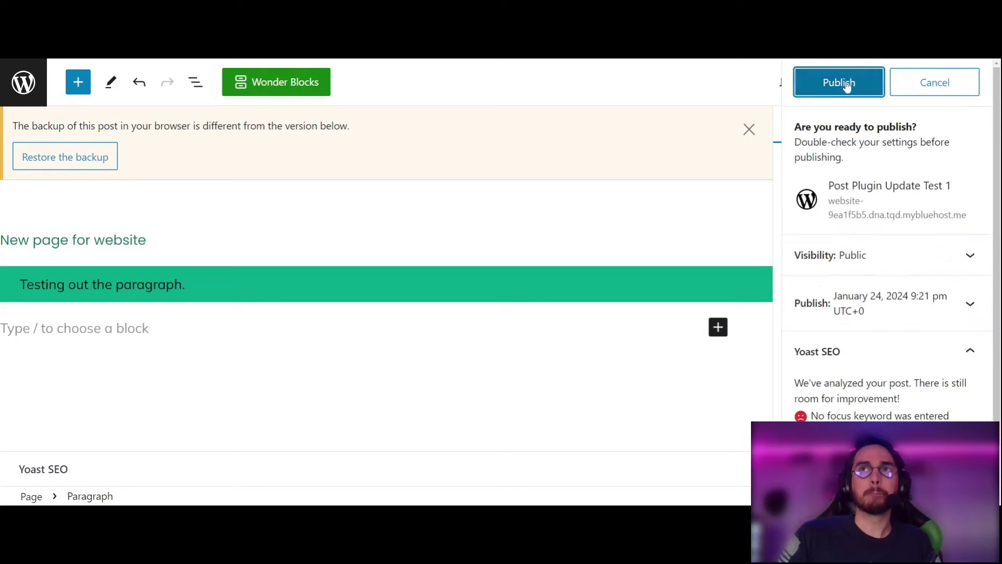
{"action": "left_click", "coordinate": [859, 86]}
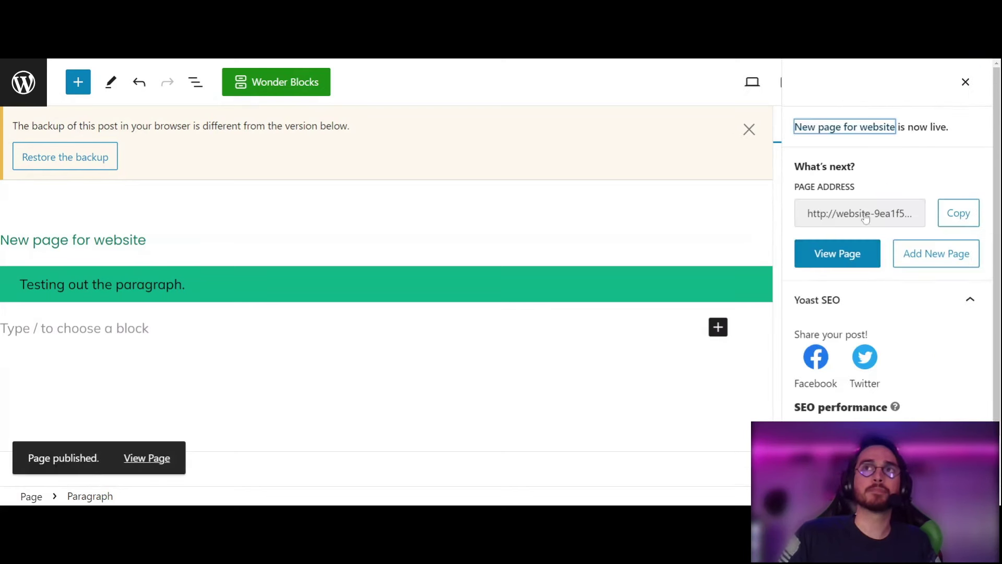
{"action": "left_click", "coordinate": [965, 82]}
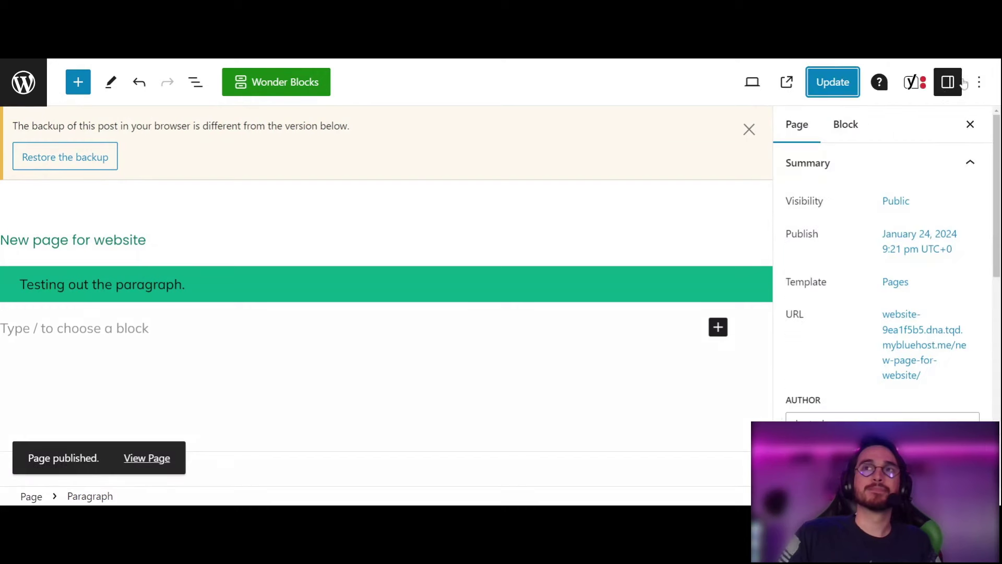
{"action": "left_click", "coordinate": [843, 91]}
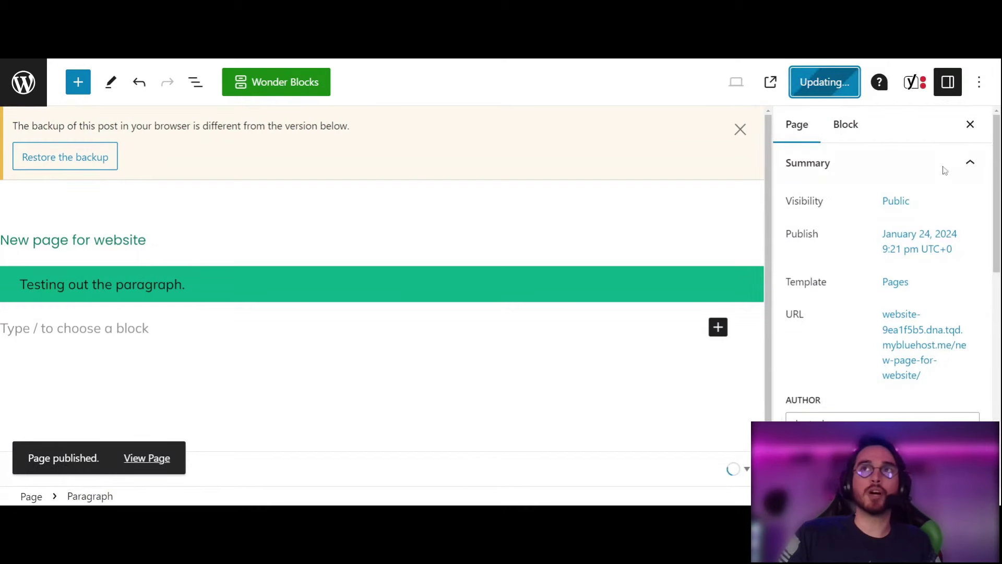